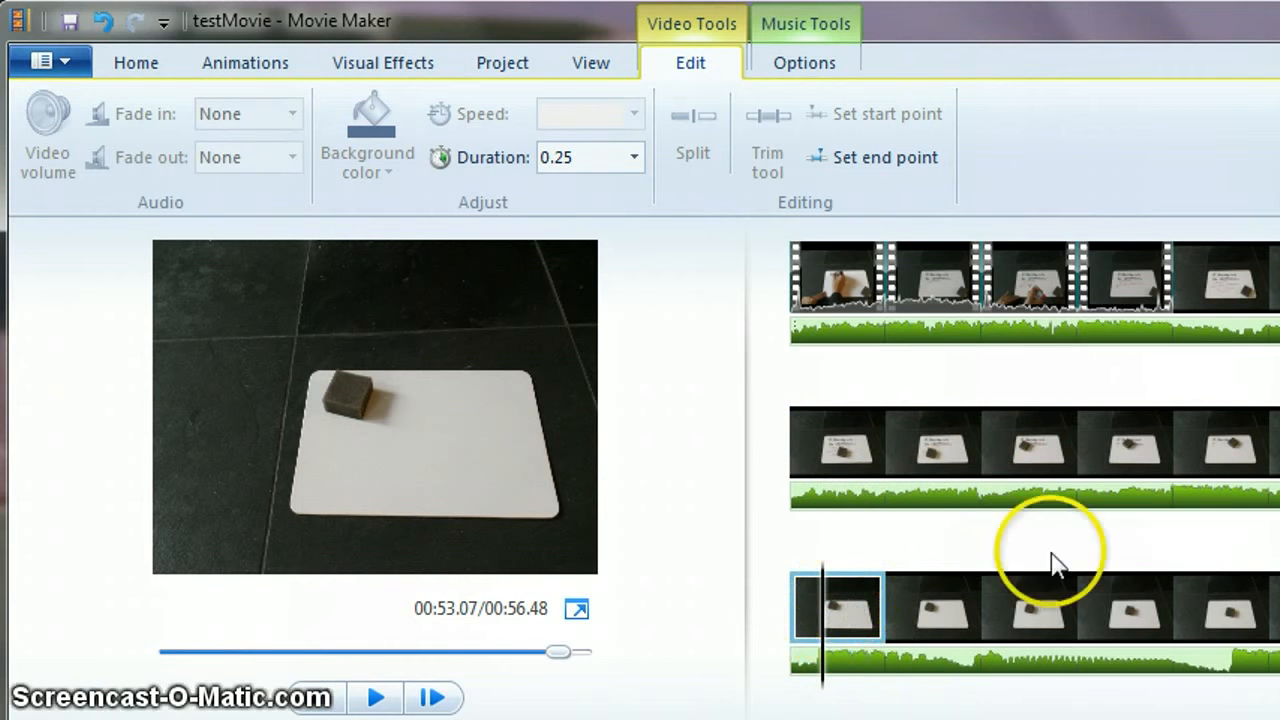
# - Scrub through the last still photos at the end of the timeline
pyautogui.click(810, 610)
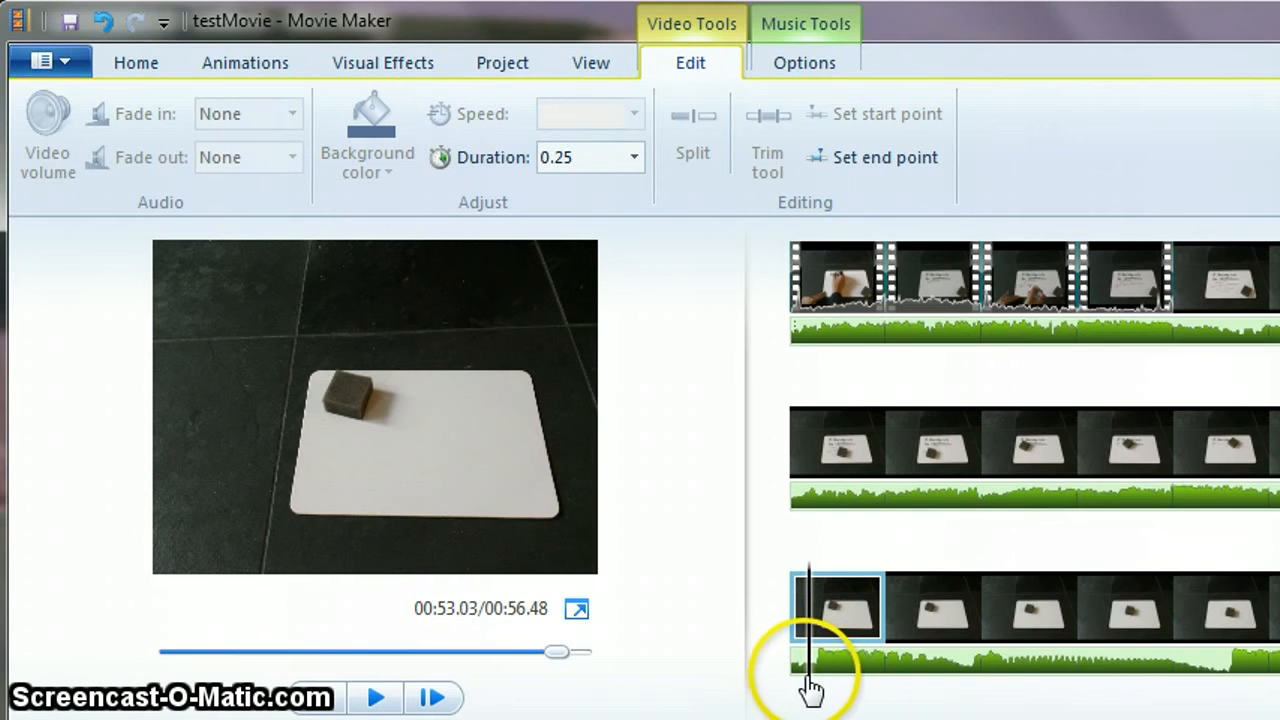
pyautogui.moveTo(810, 688); pyautogui.dragTo(1279, 700)
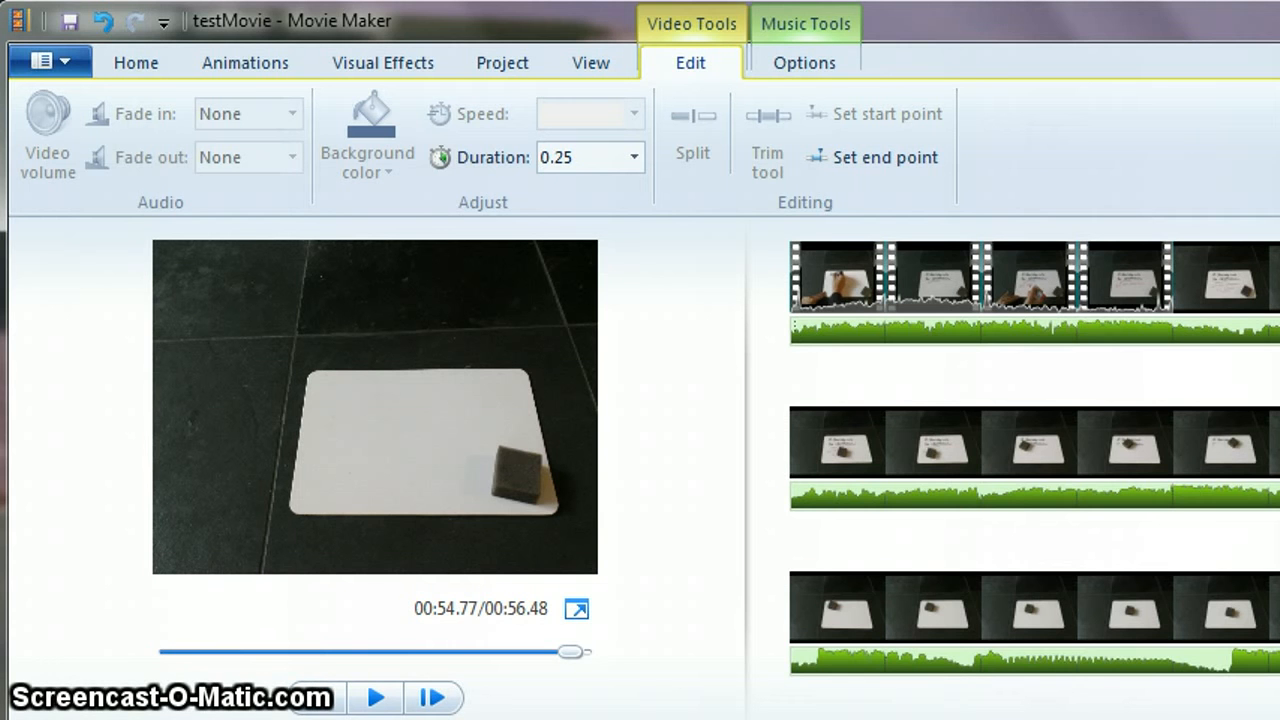
pyautogui.scroll(-2, 1034, 467)
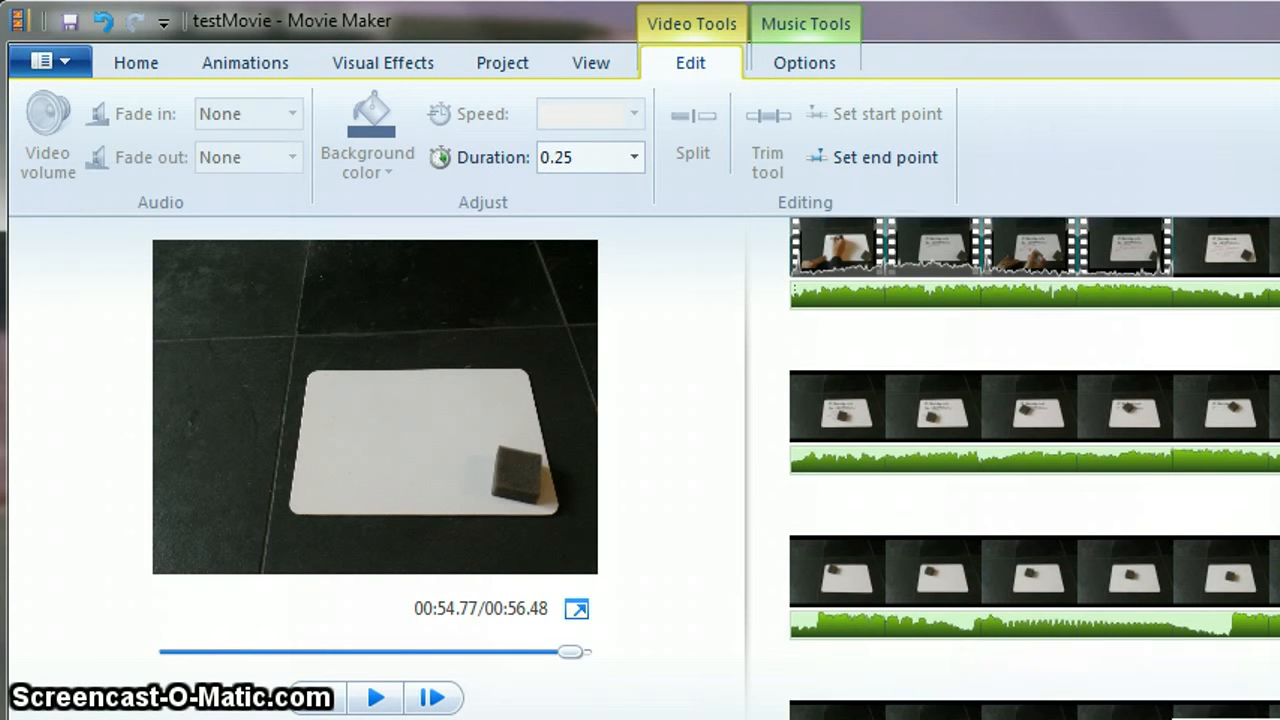
# - Select the run of still photos near the end of the timeline and copy them
pyautogui.click(850, 676)
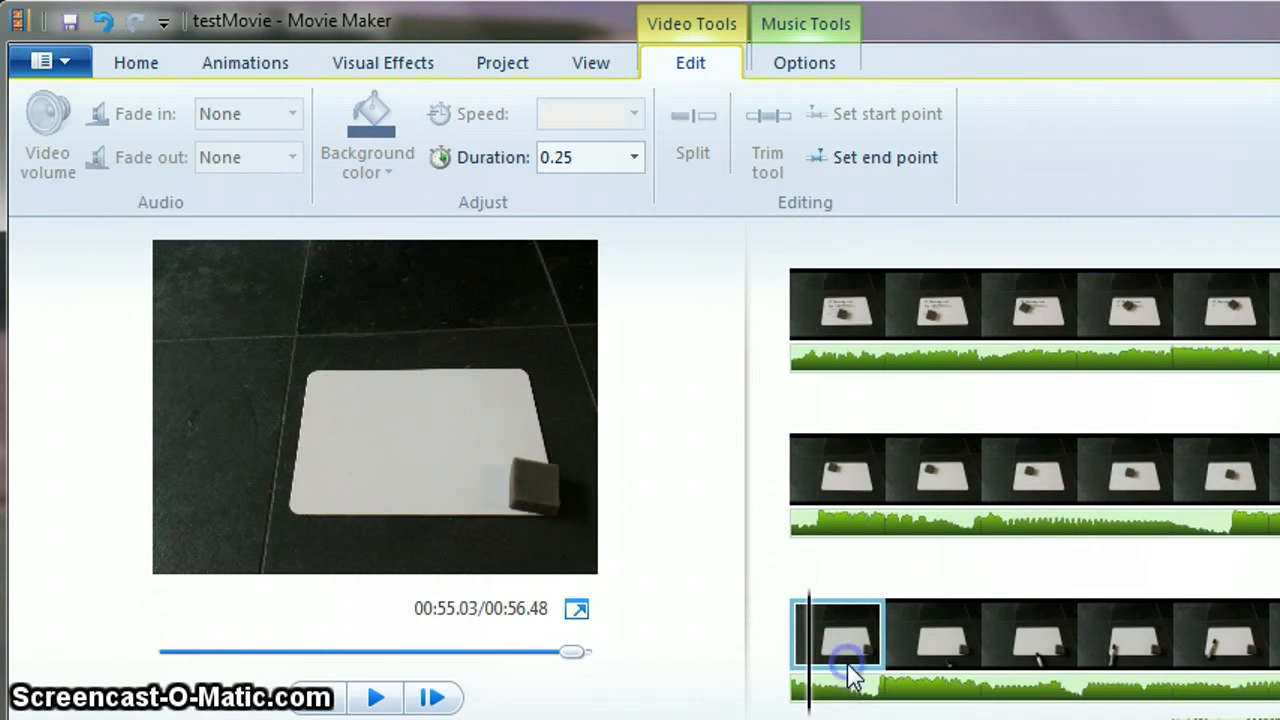
pyautogui.click(930, 650)
pyautogui.click(832, 645)
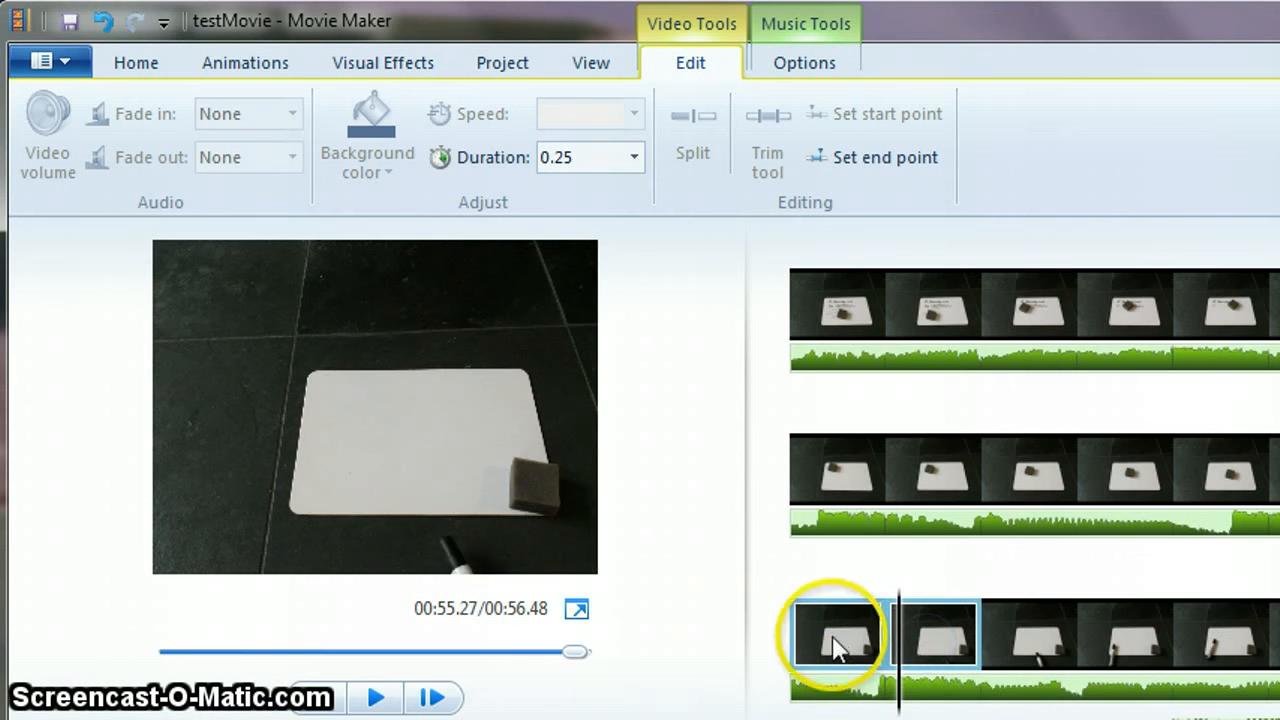
pyautogui.click(838, 497)
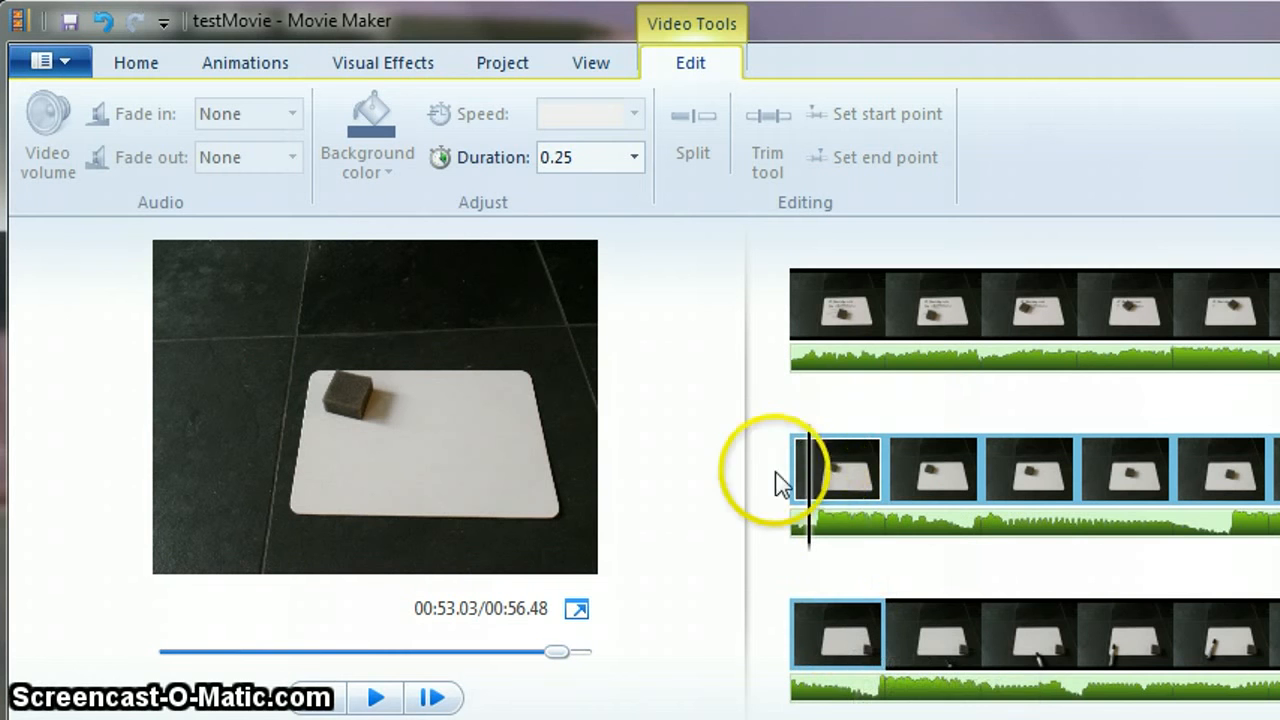
pyautogui.click(836, 485)
pyautogui.keyDown('shift'); pyautogui.click(842, 628); pyautogui.keyUp('shift')
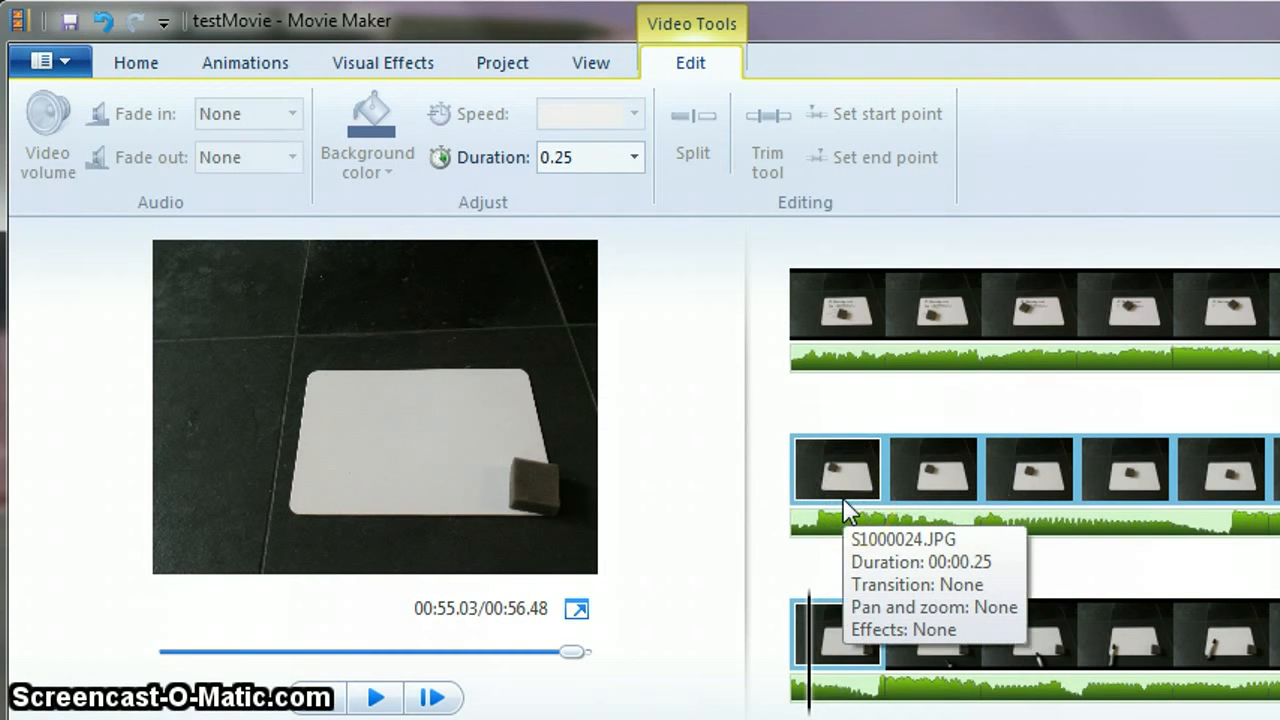
pyautogui.rightClick(812, 449)
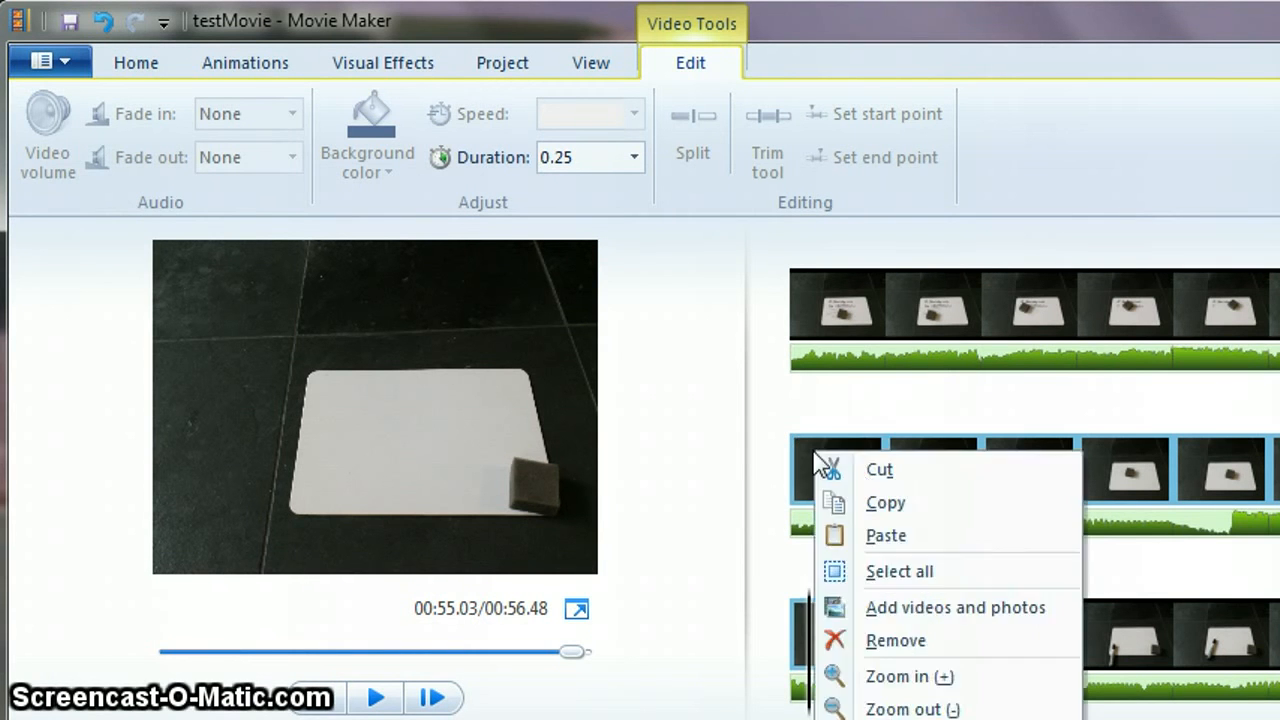
pyautogui.rightClick(840, 630)
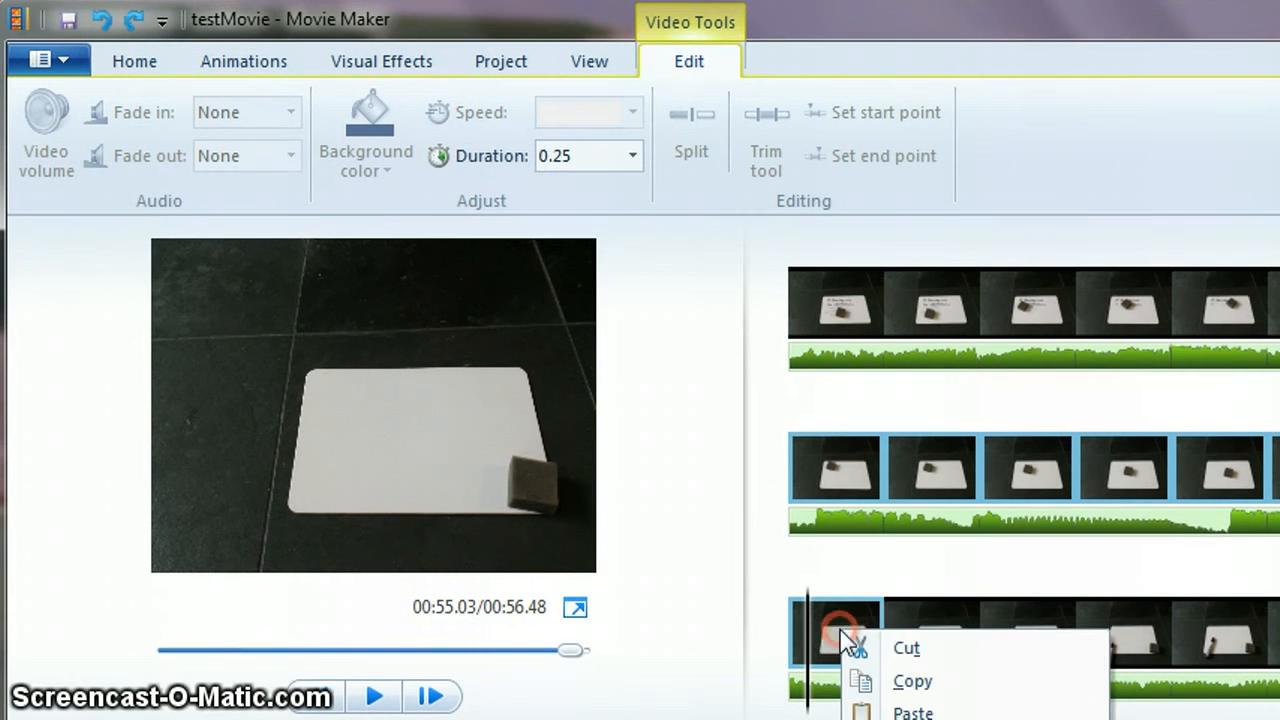
pyautogui.click(913, 684)
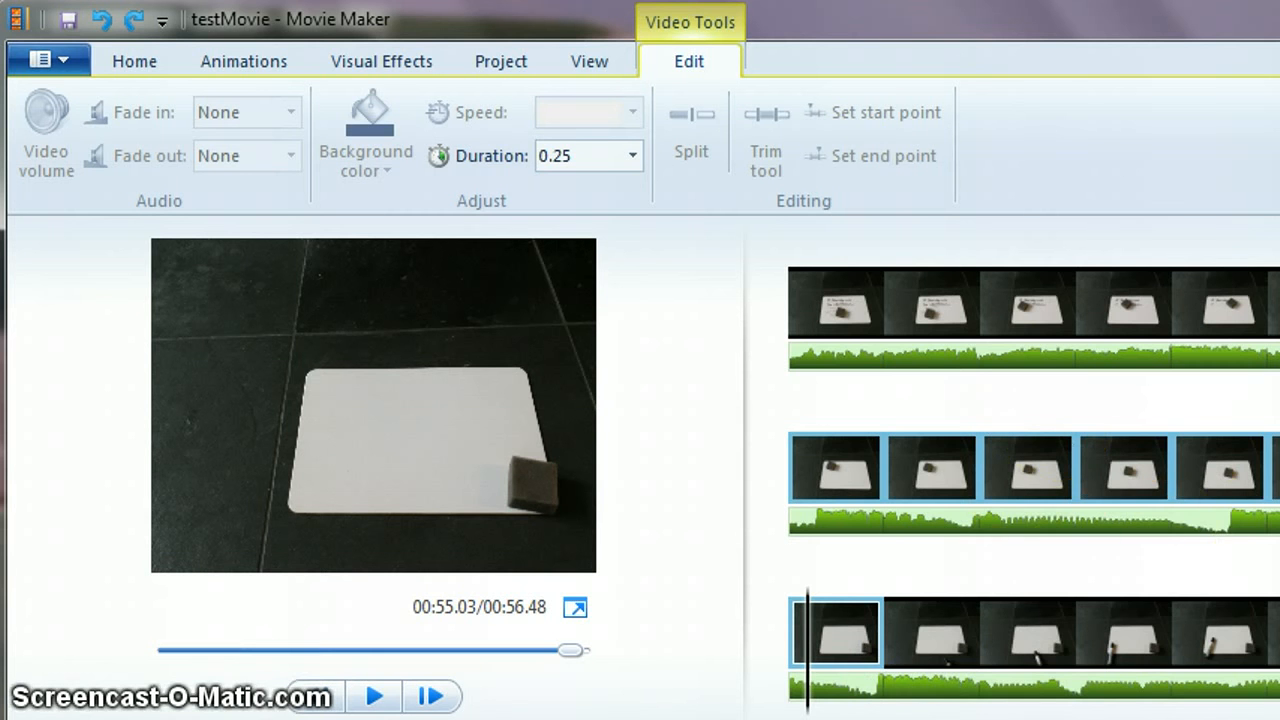
# - Paste the copied photos at the very beginning of the timeline
pyautogui.scroll(1, 1034, 450)
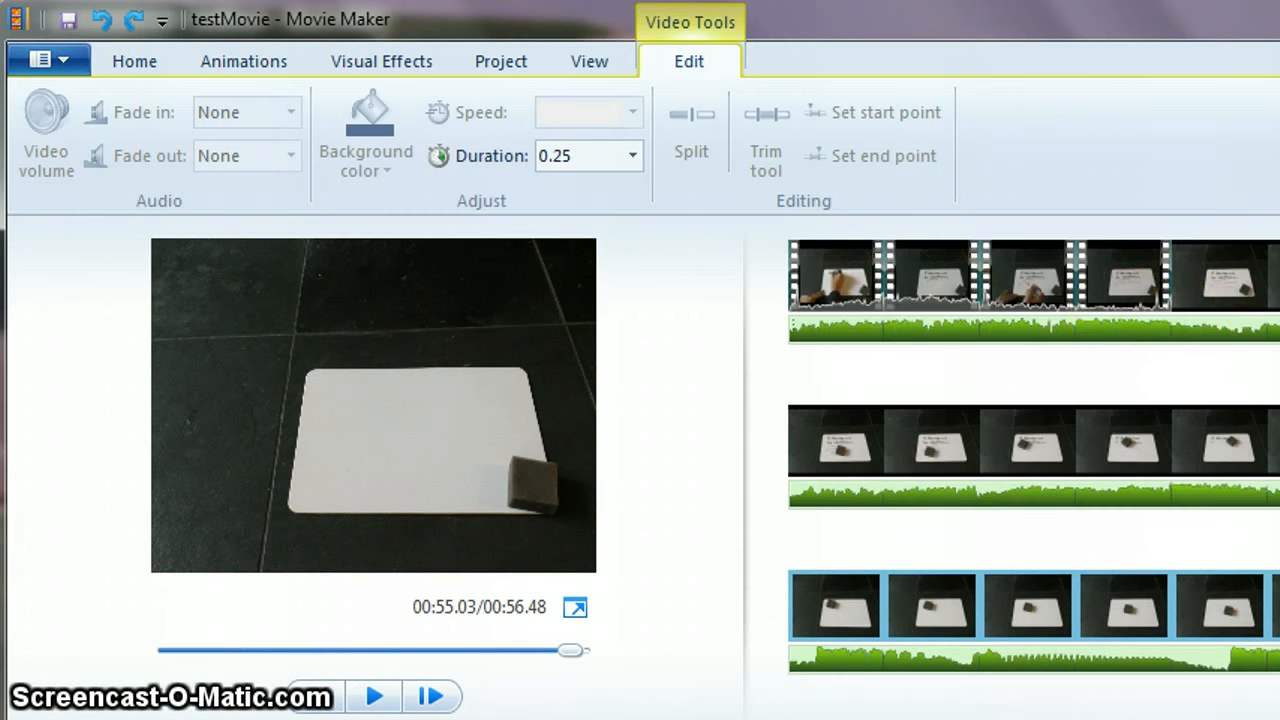
pyautogui.click(792, 285)
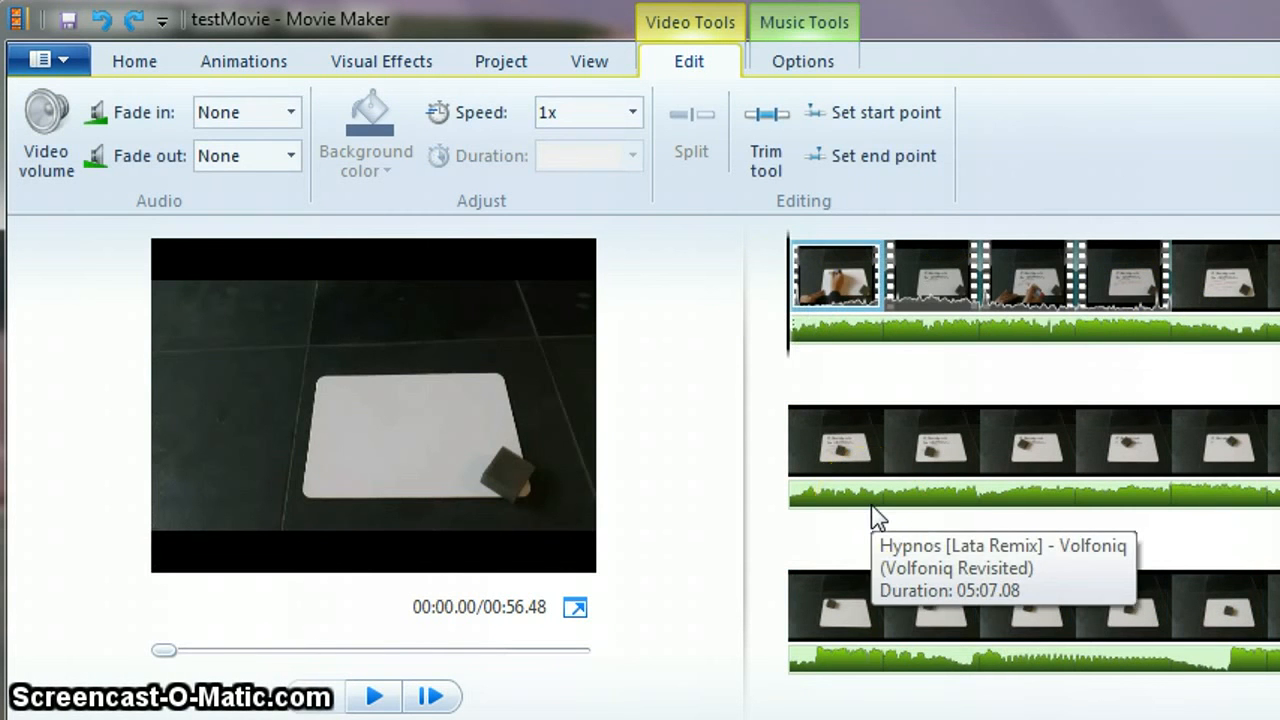
pyautogui.click(788, 333)
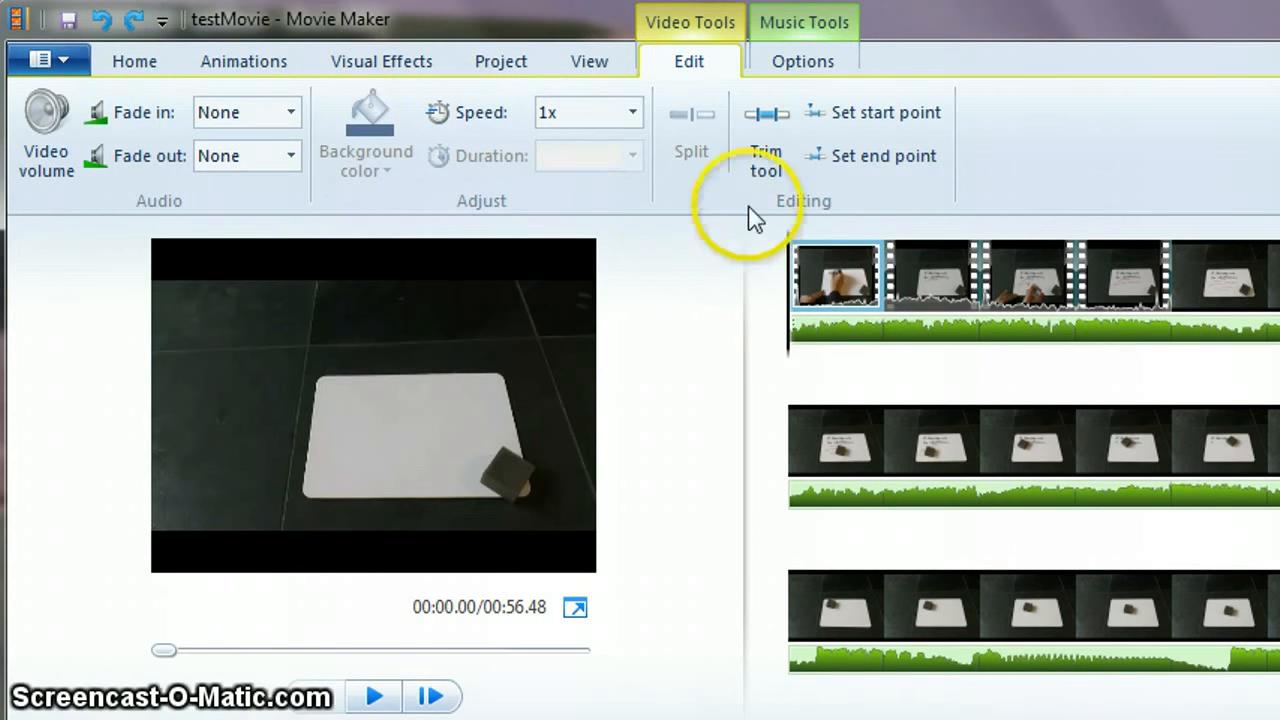
pyautogui.click(778, 290)
pyautogui.rightClick(778, 290)
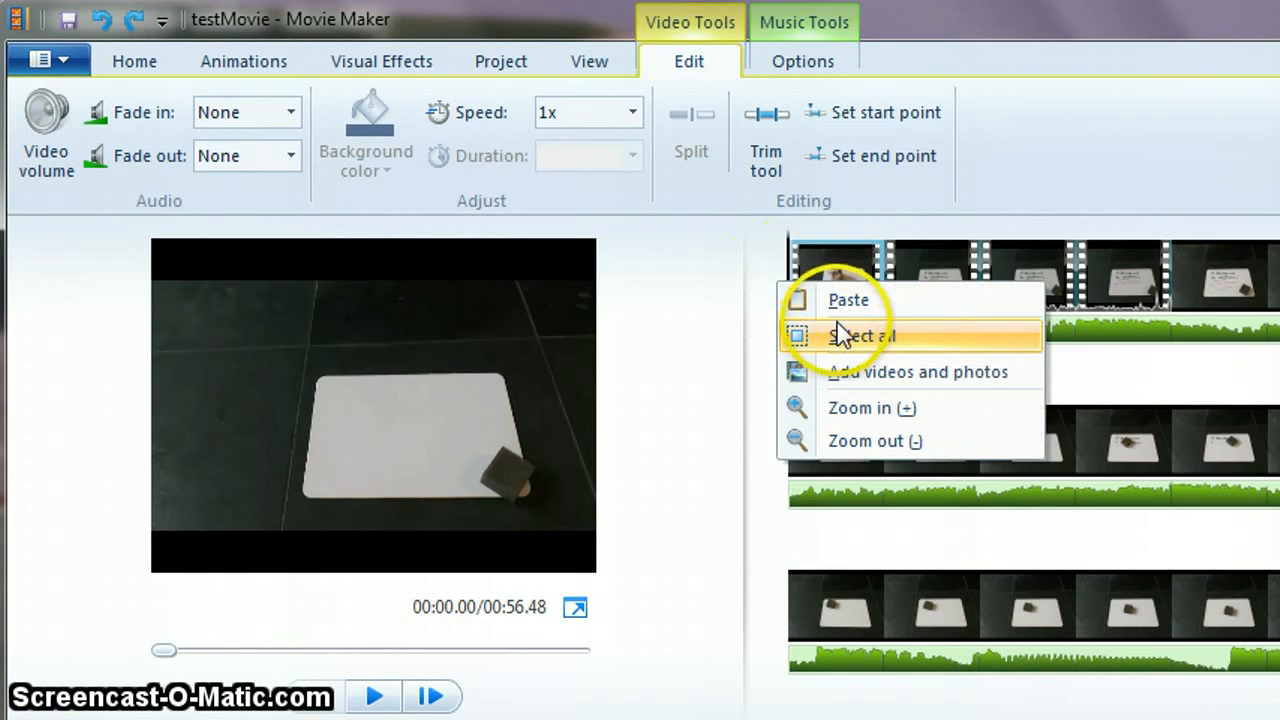
pyautogui.click(847, 296)
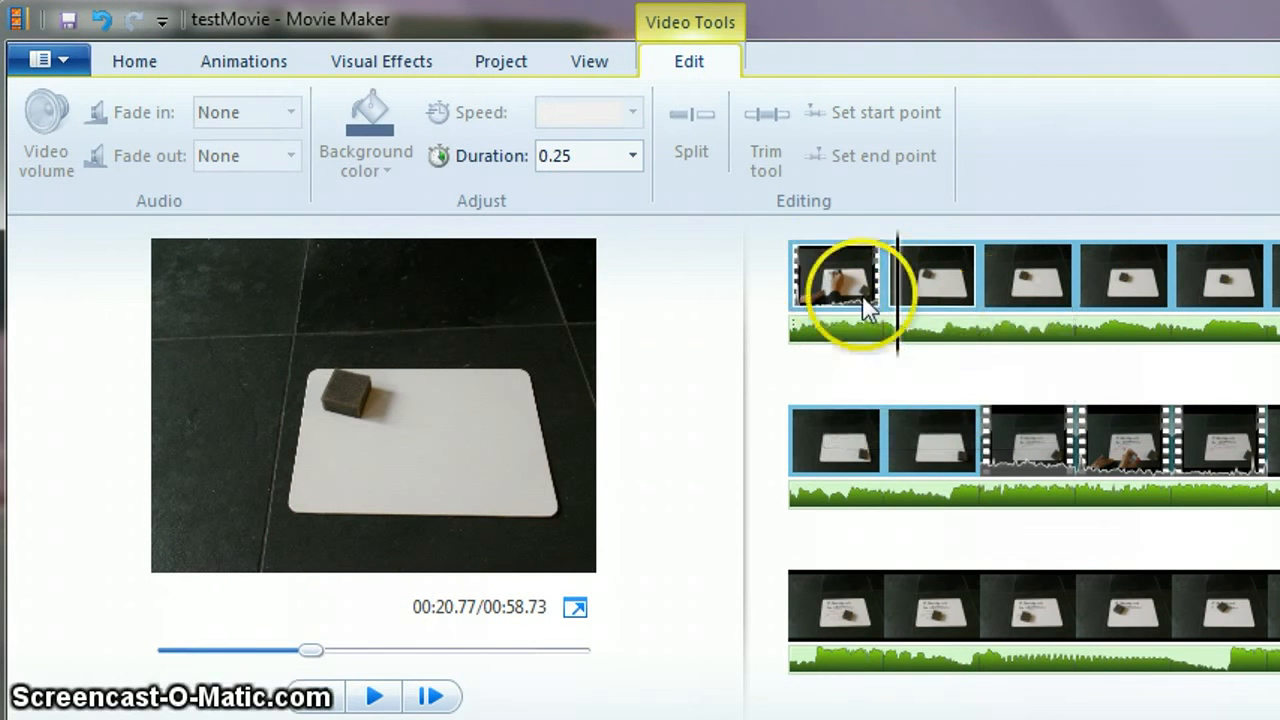
# - Move the opening video clip to follow the pasted photos and play back the result
pyautogui.moveTo(830, 285); pyautogui.dragTo(1014, 476)
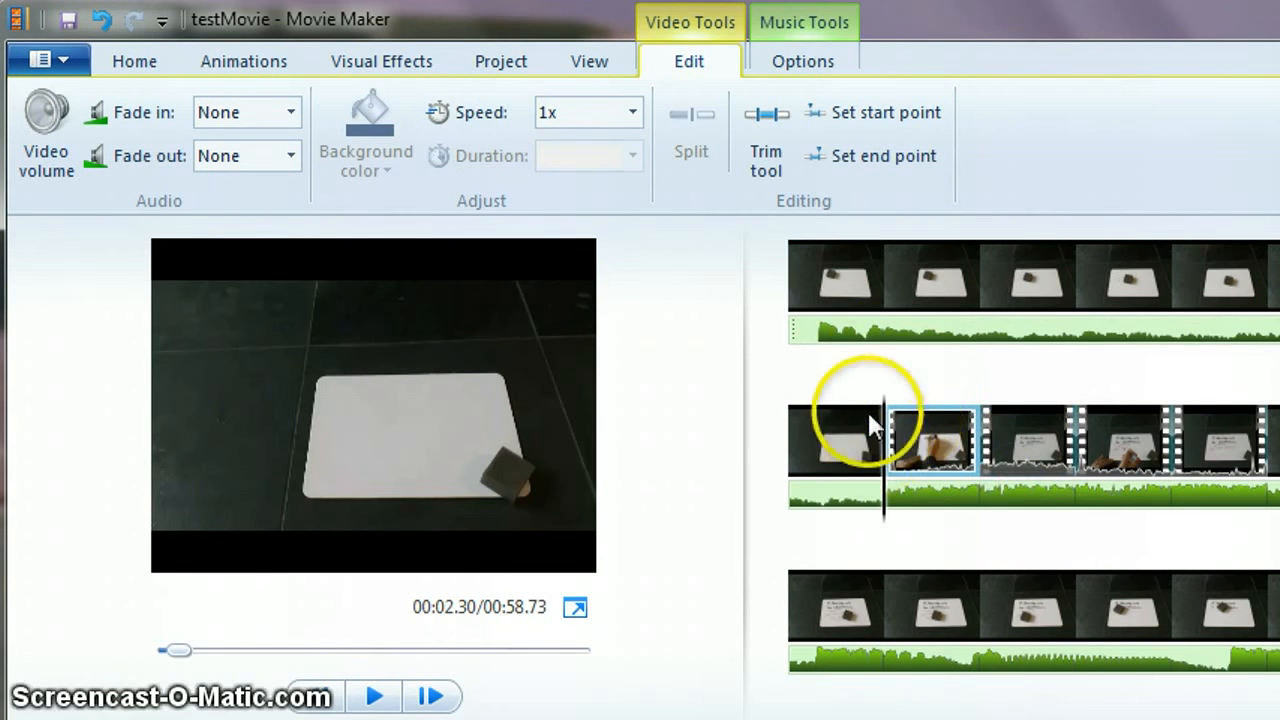
pyautogui.moveTo(172, 650); pyautogui.dragTo(140, 646)
pyautogui.click(381, 690)
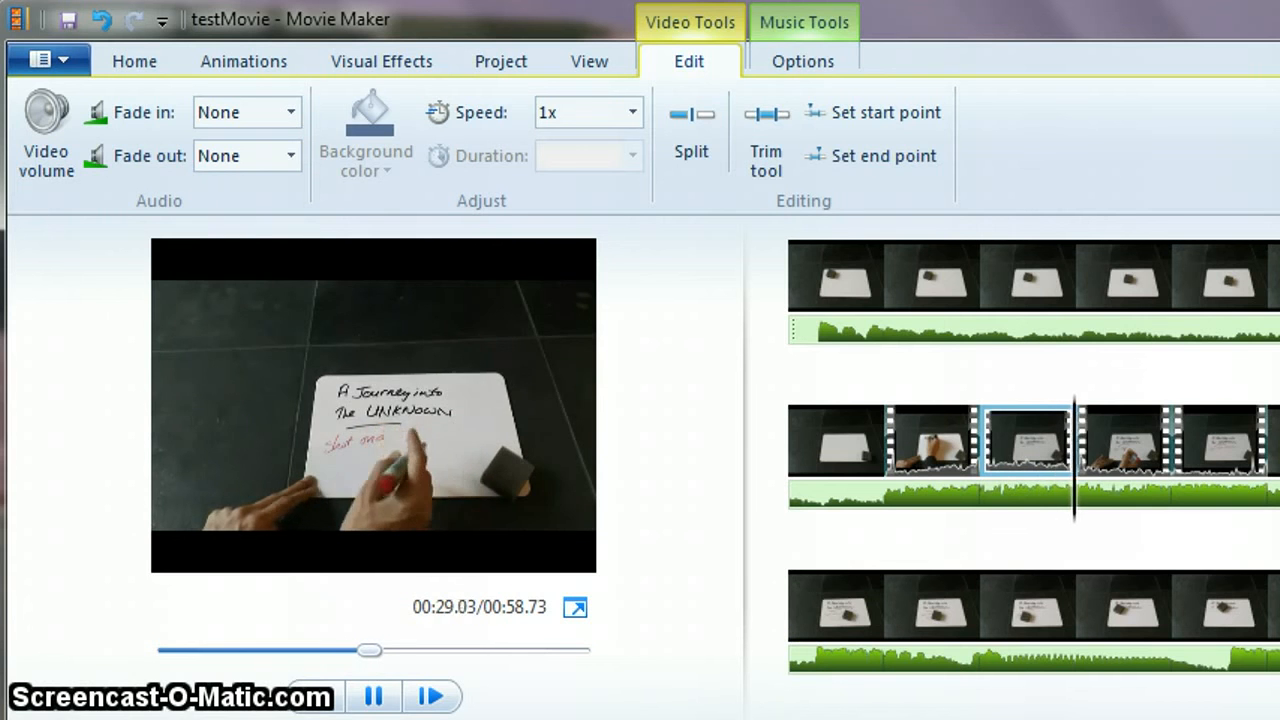
pyautogui.click(373, 696)
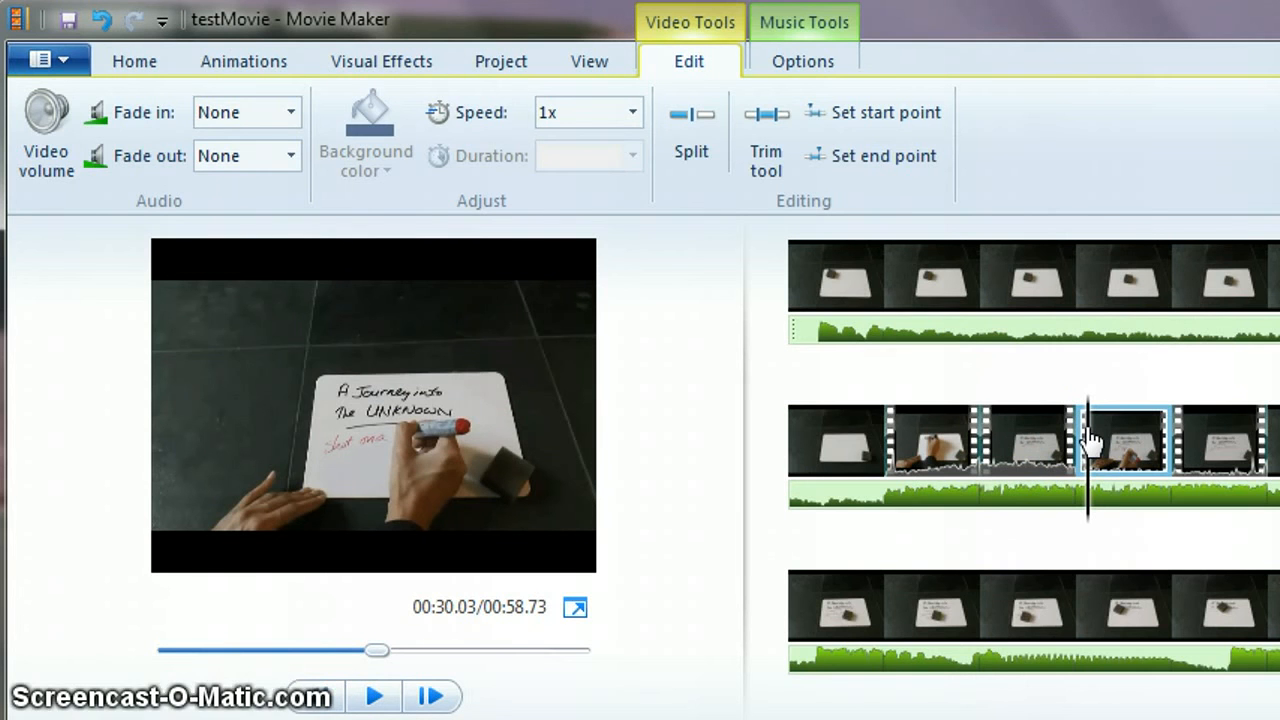
pyautogui.click(823, 643)
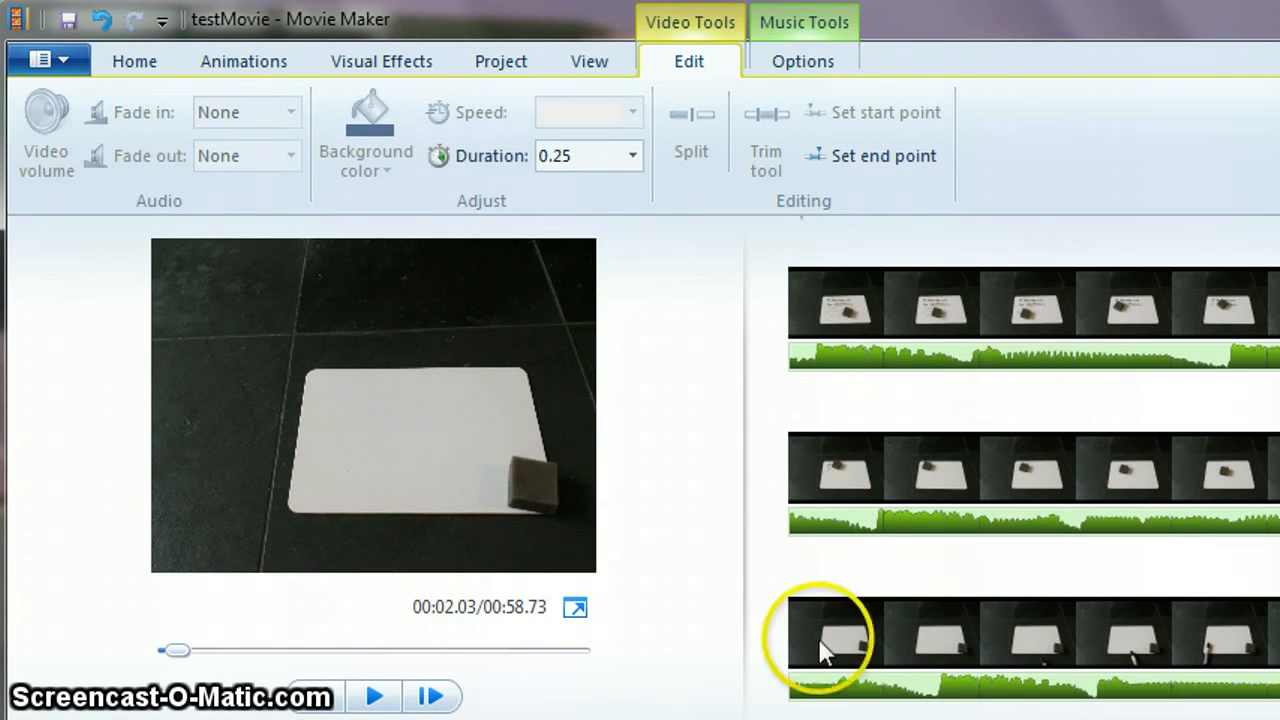
pyautogui.click(965, 15)
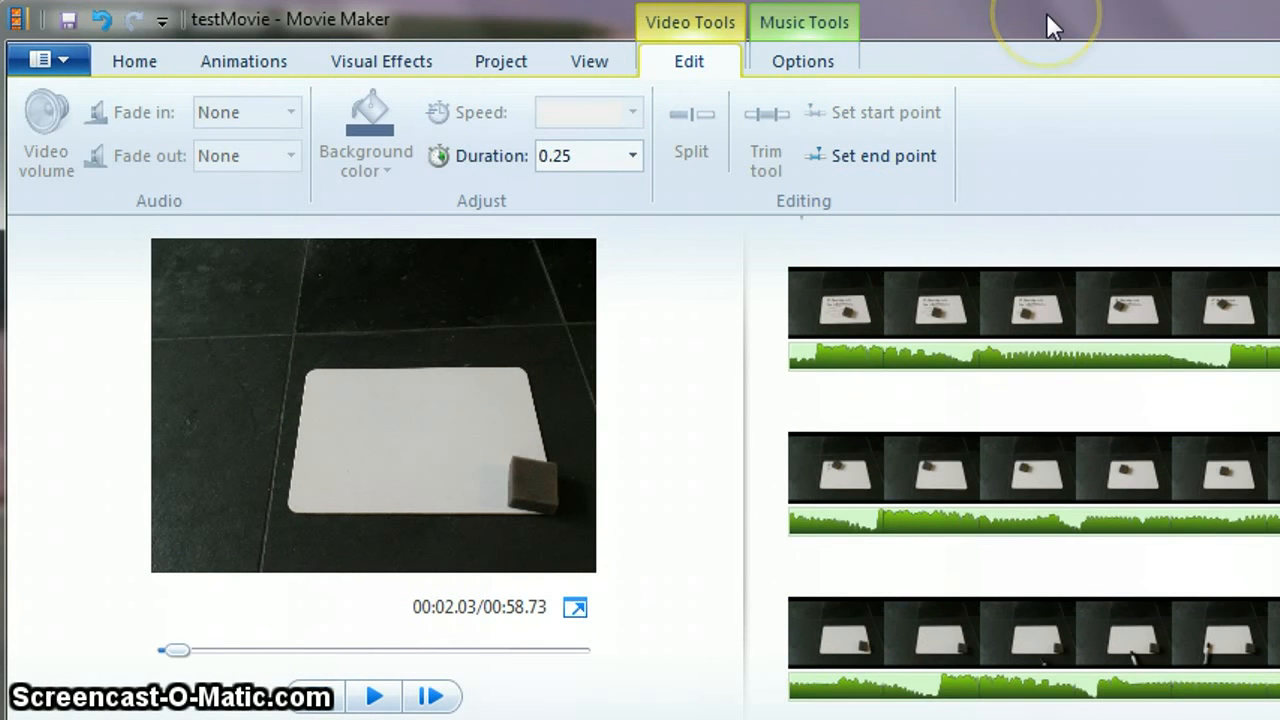
pyautogui.click(1000, 14)
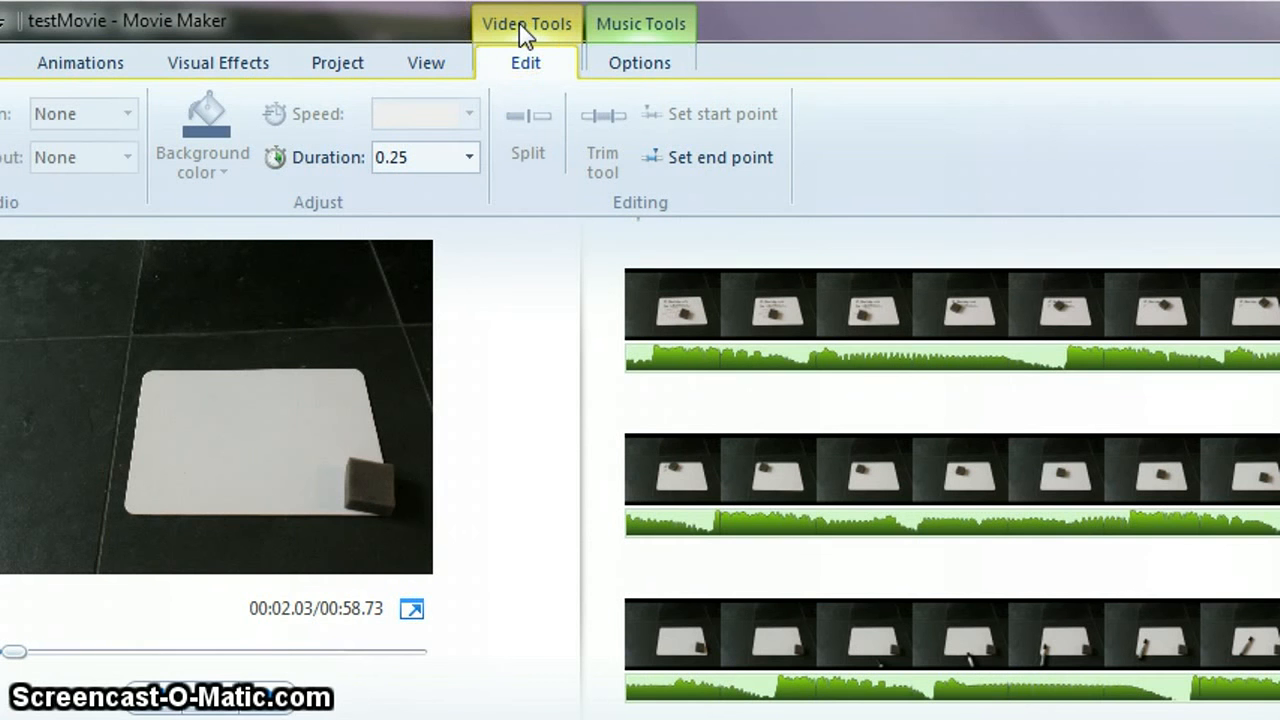
pyautogui.click(208, 72)
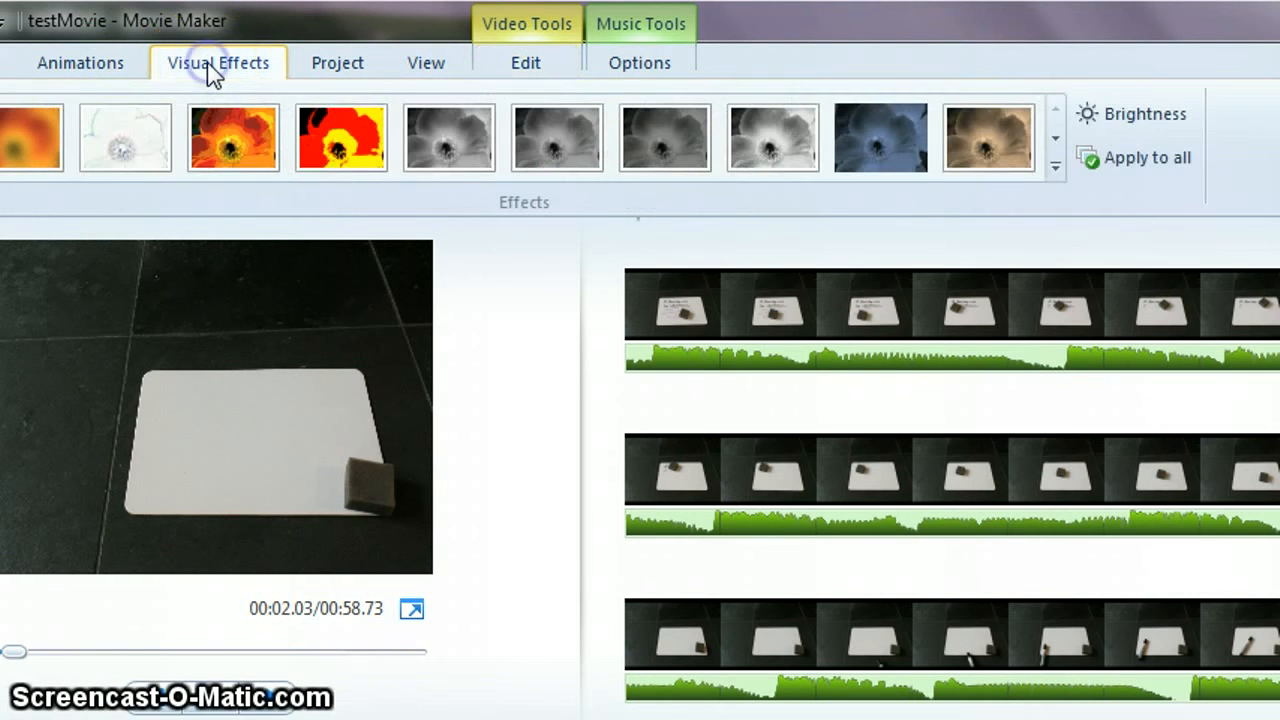
pyautogui.click(108, 66)
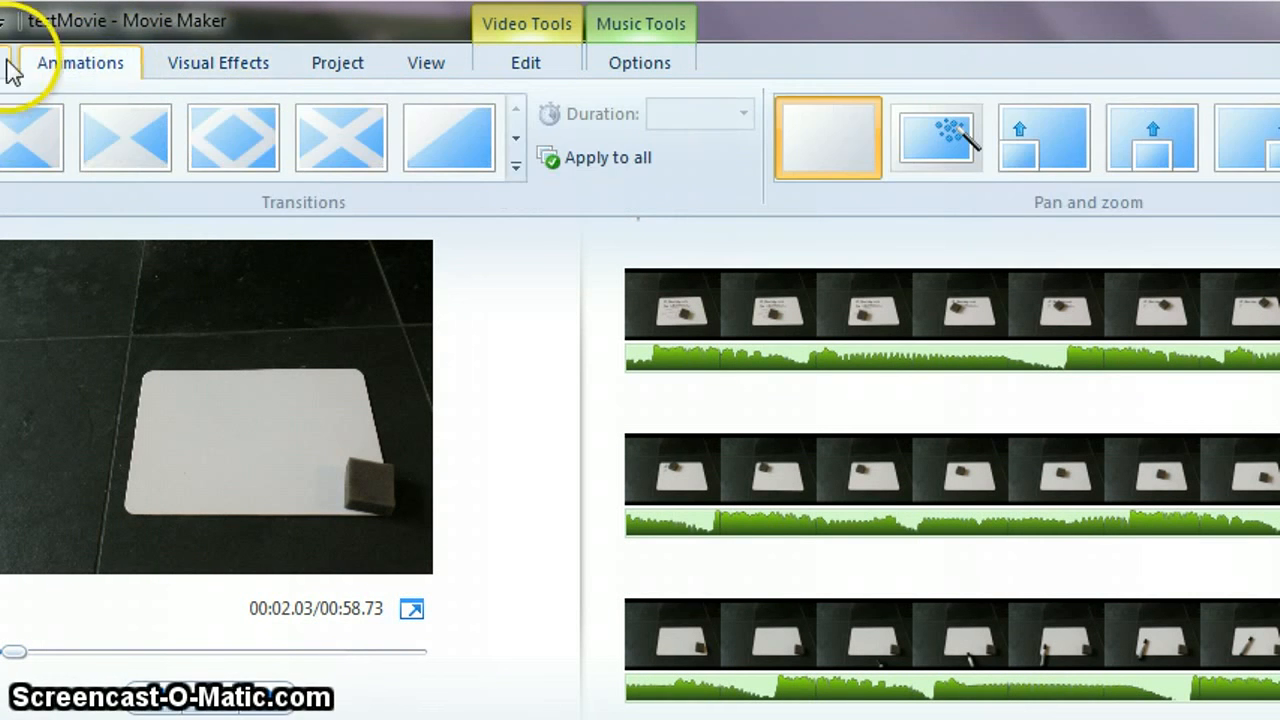
# - Add a Soundtrack credit at the end of the movie
pyautogui.click(3, 63)
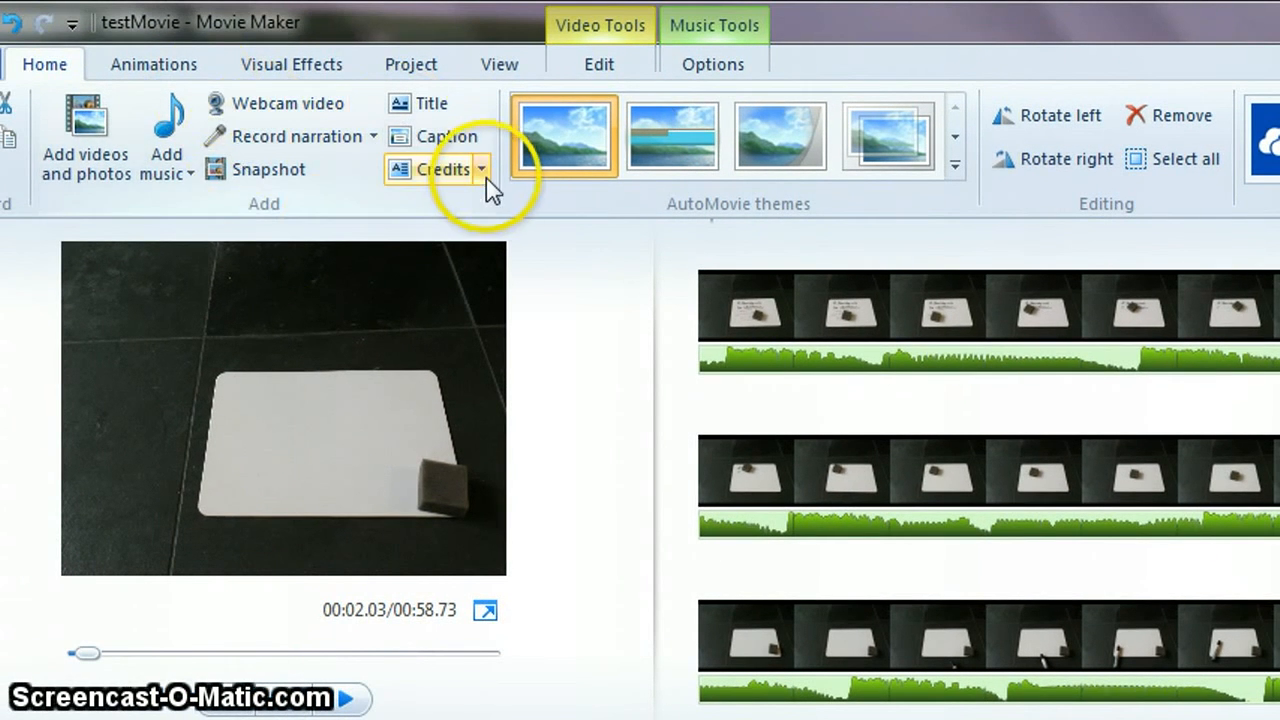
pyautogui.click(482, 171)
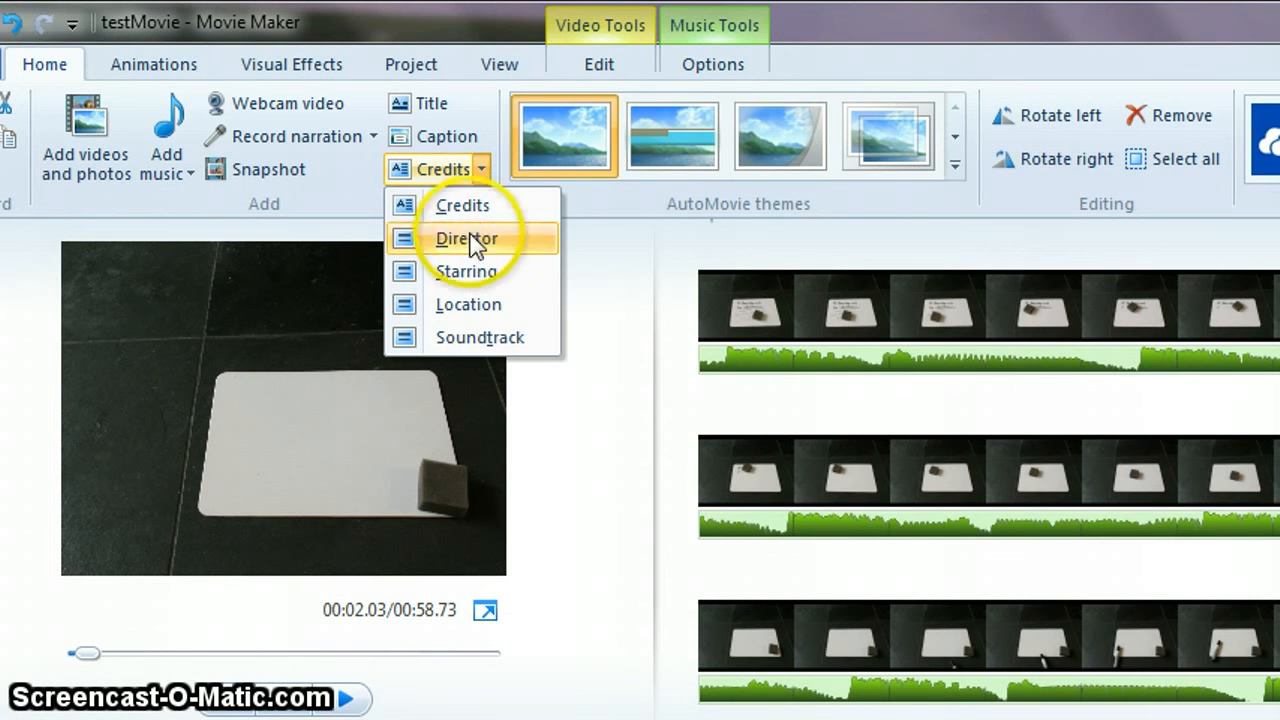
pyautogui.click(460, 340)
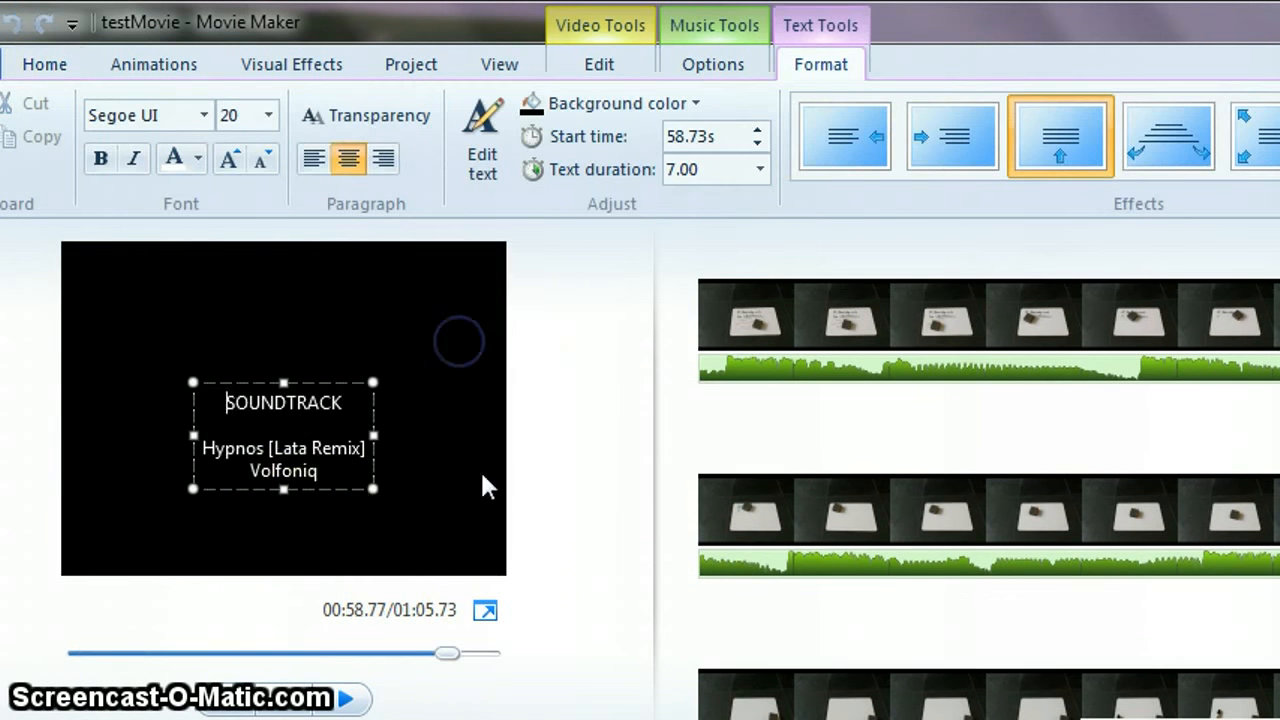
pyautogui.click(329, 515)
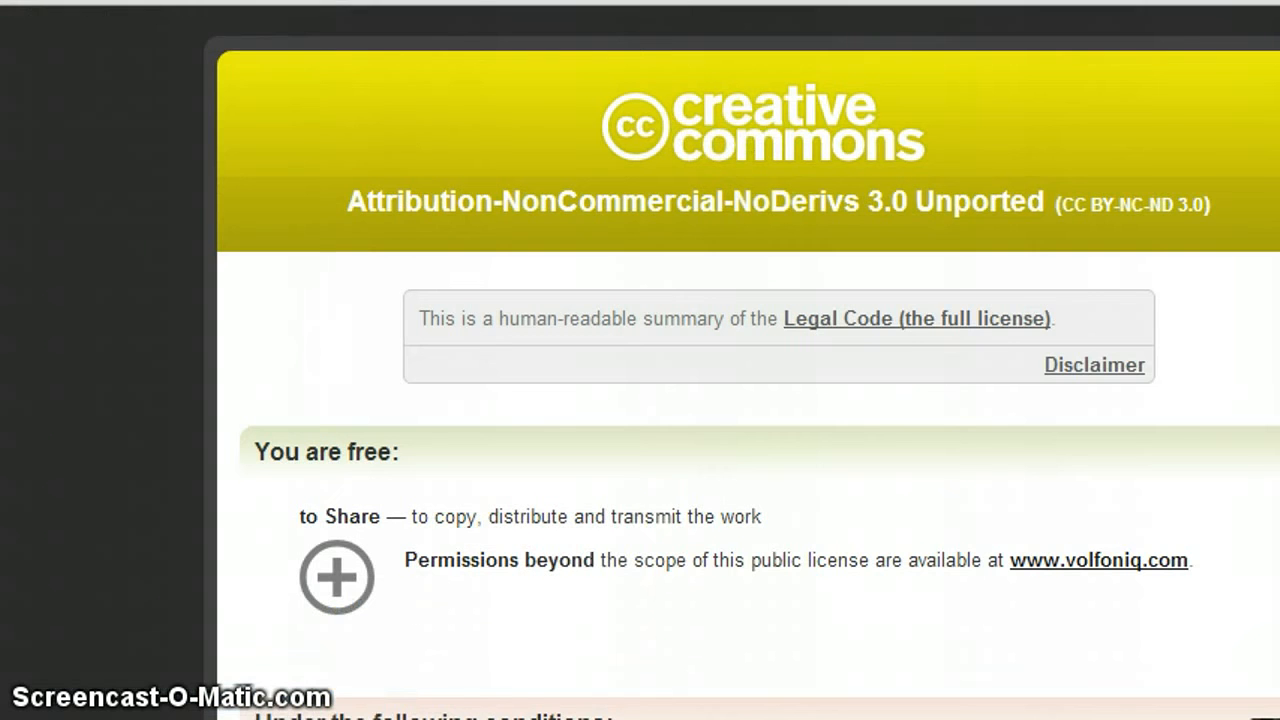
pyautogui.click(1036, 560)
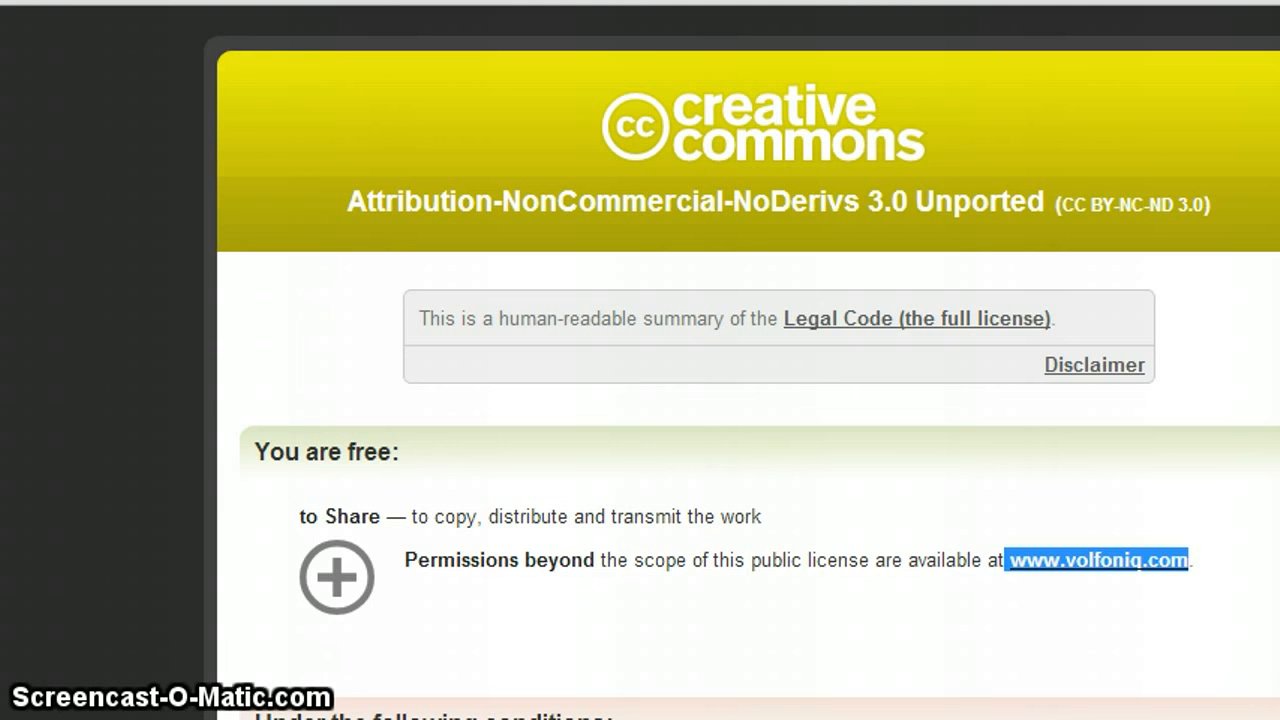
pyautogui.hotkey('alt', 'Tab')
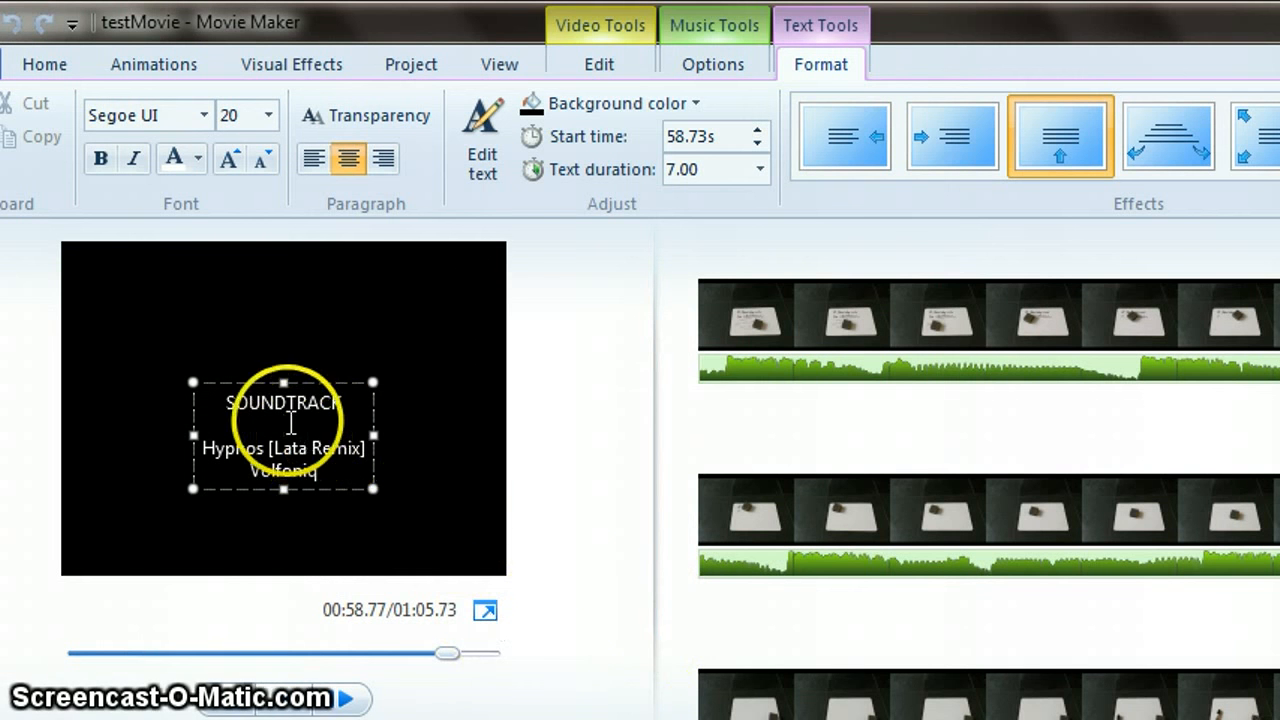
pyautogui.click(287, 420)
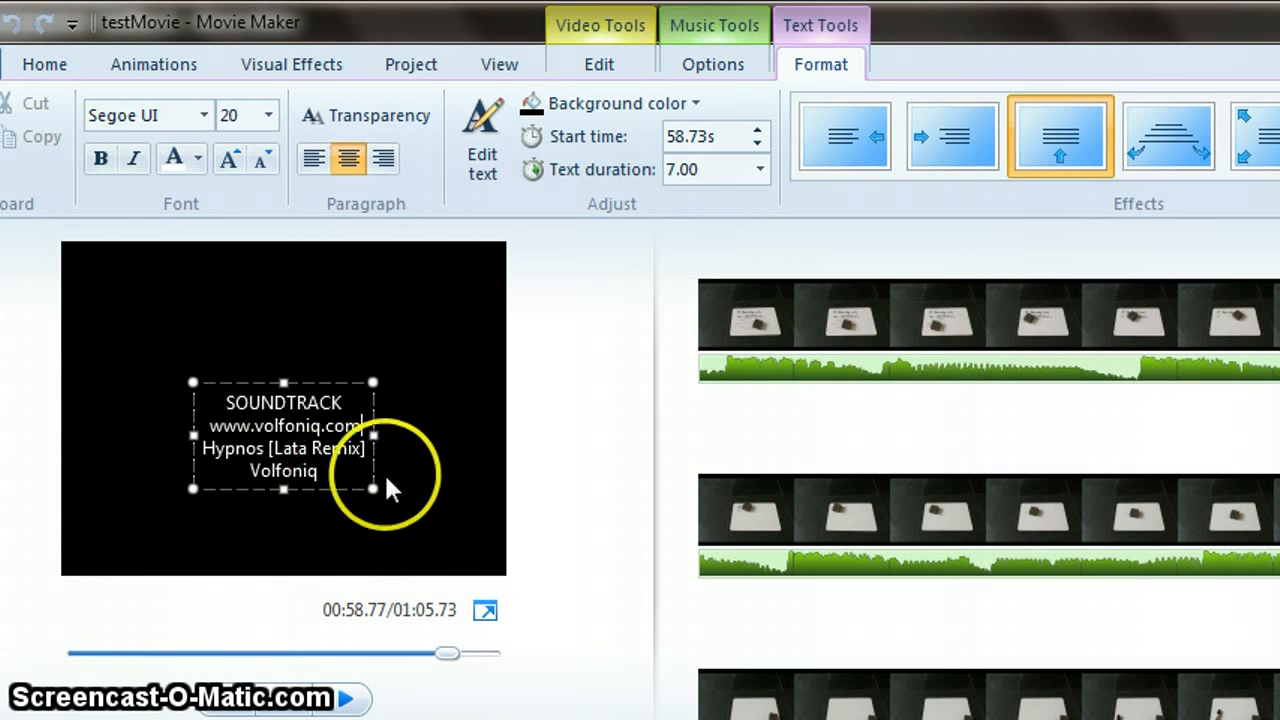
pyautogui.moveTo(374, 435); pyautogui.dragTo(465, 434)
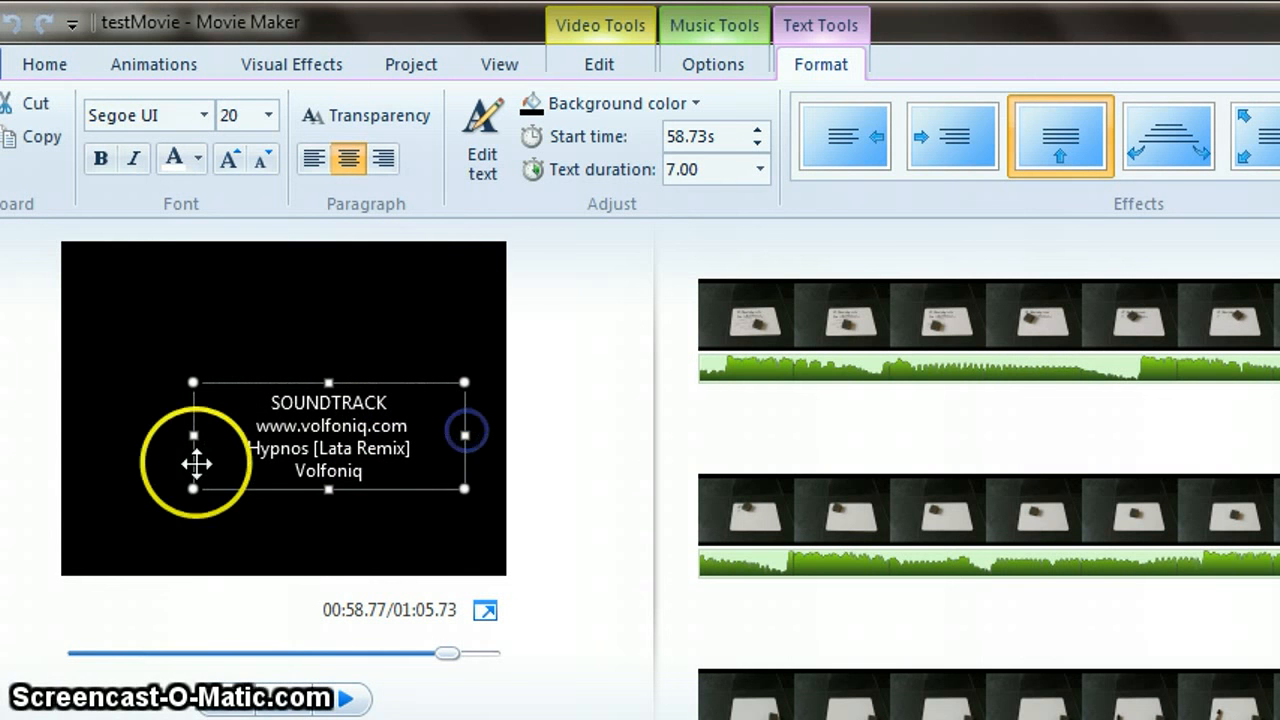
pyautogui.moveTo(193, 435); pyautogui.dragTo(129, 437)
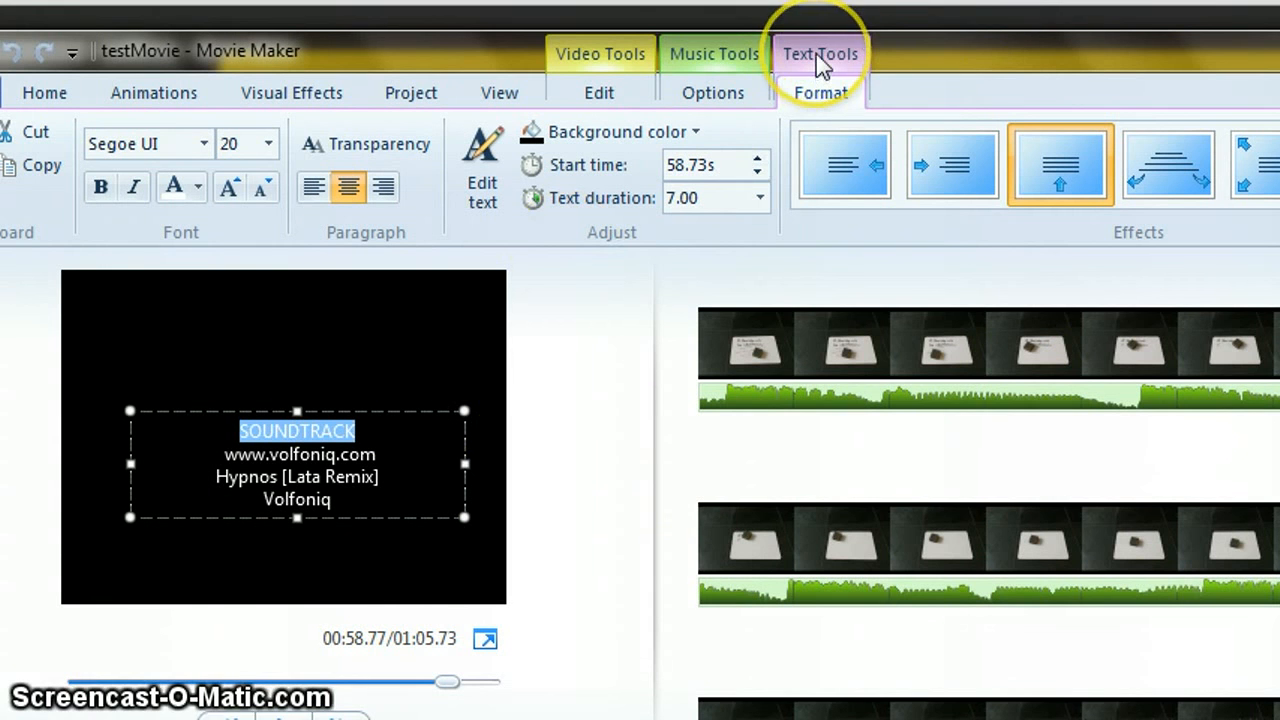
# - Review the video, music and text option sets for the selected credit
pyautogui.click(605, 57)
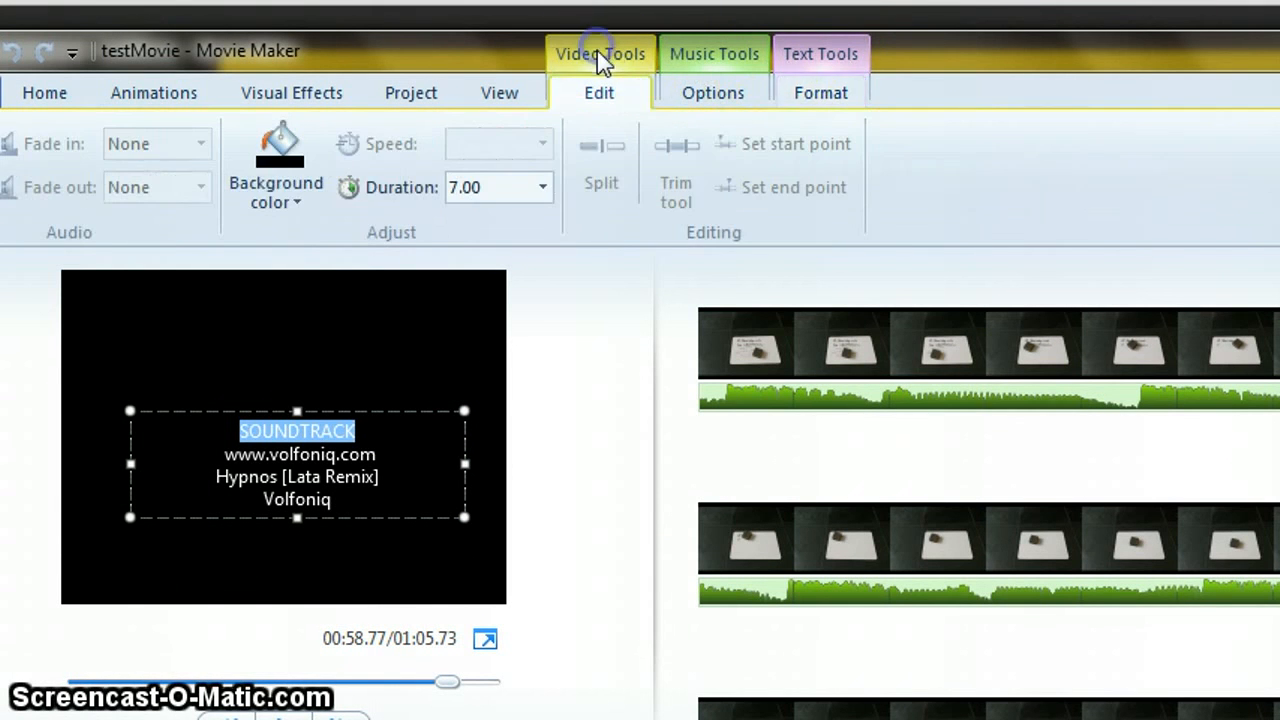
pyautogui.click(690, 97)
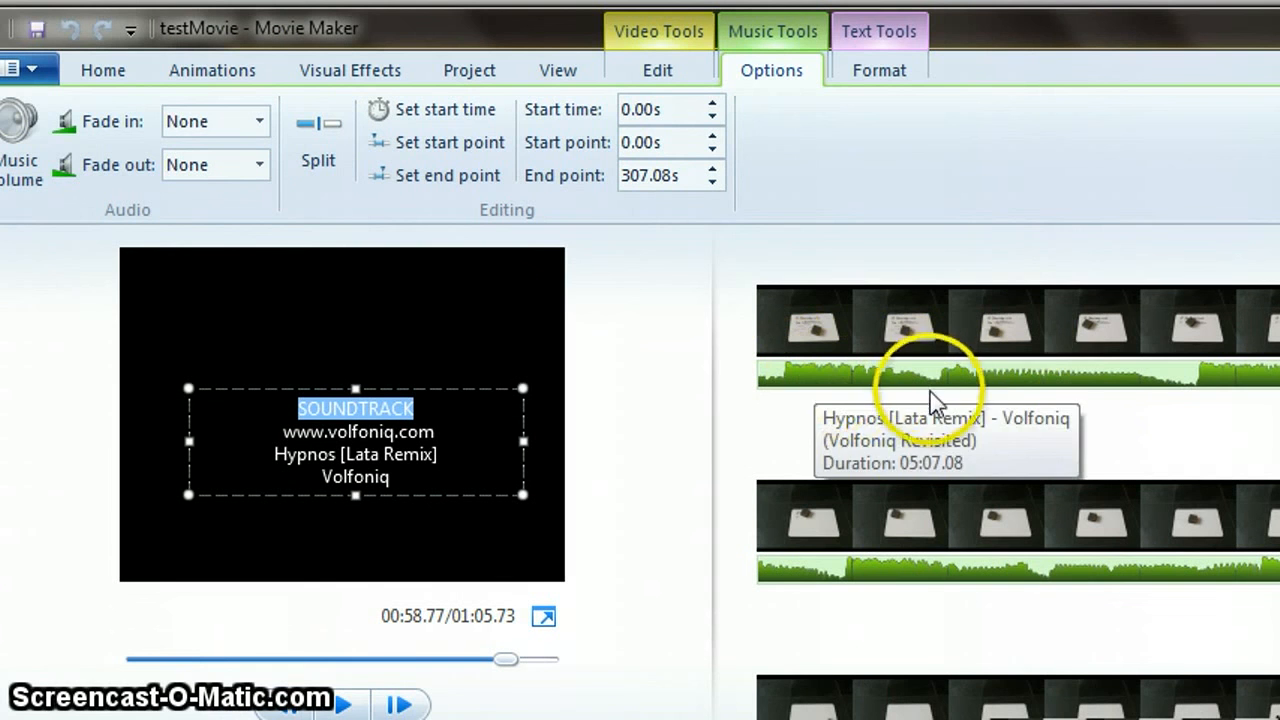
pyautogui.click(898, 40)
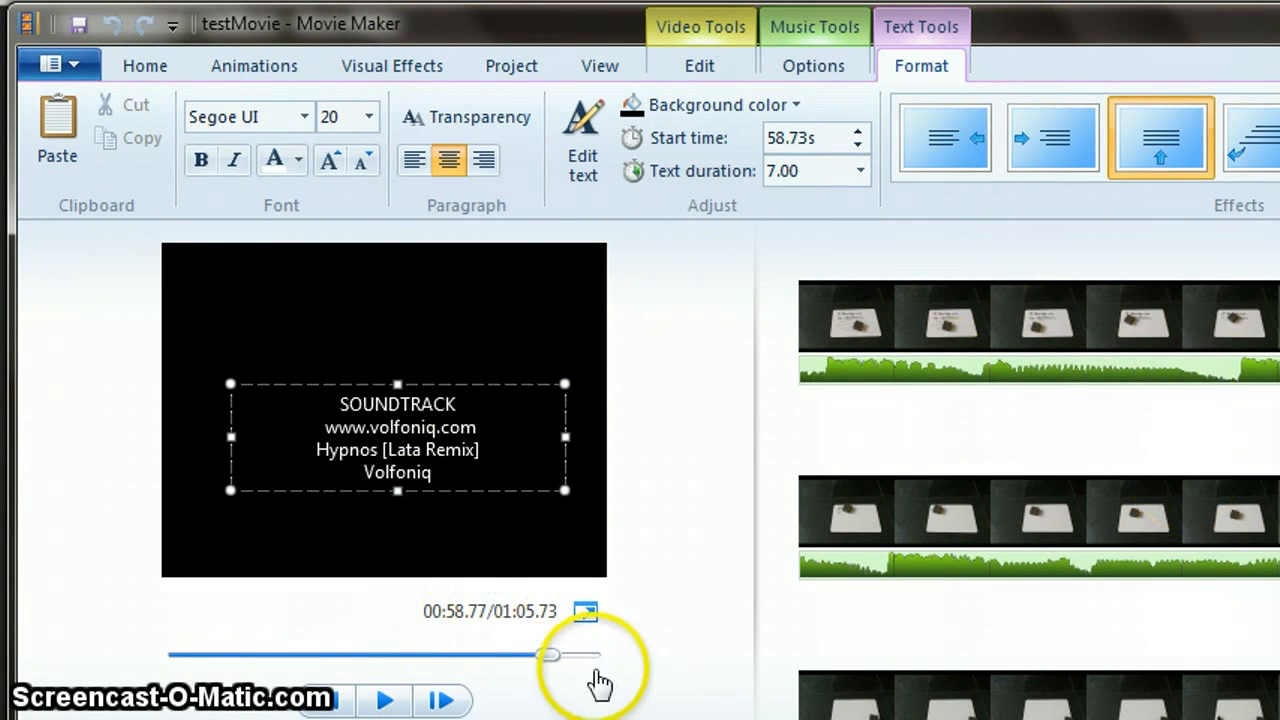
# - Return the playhead to the start of the movie and briefly play and pause the preview
pyautogui.moveTo(549, 657); pyautogui.dragTo(175, 655)
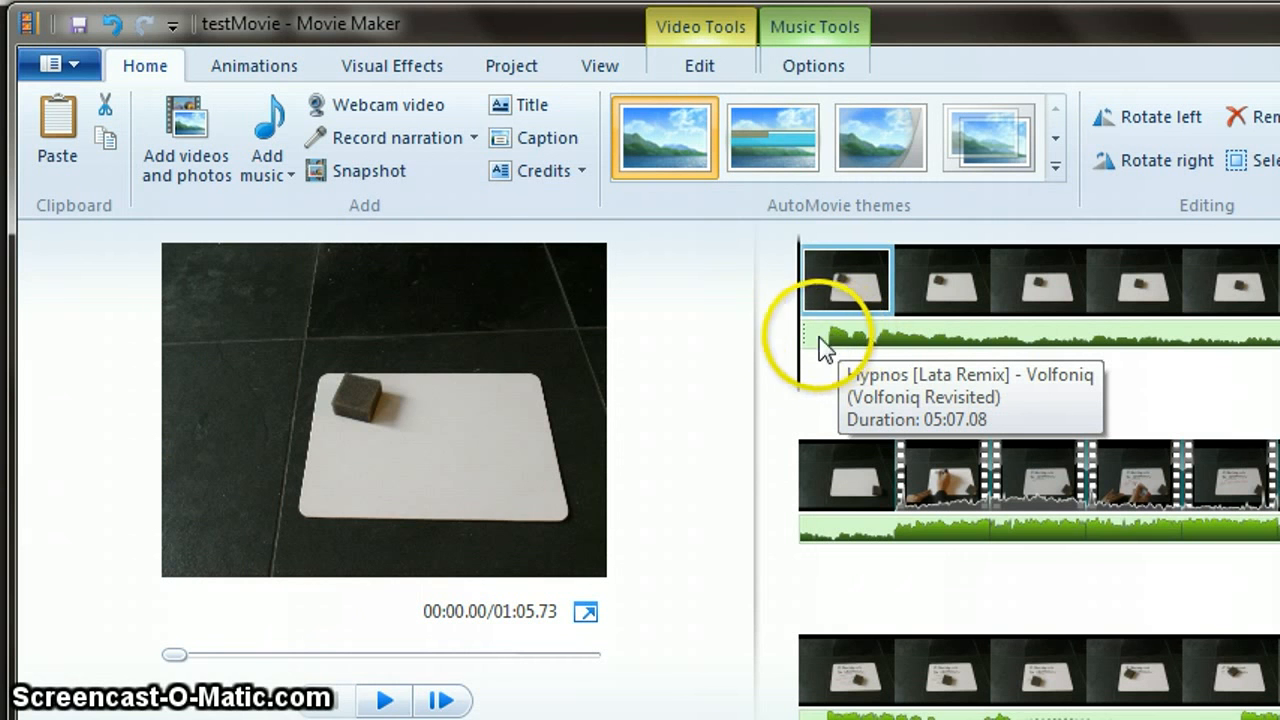
pyautogui.click(385, 701)
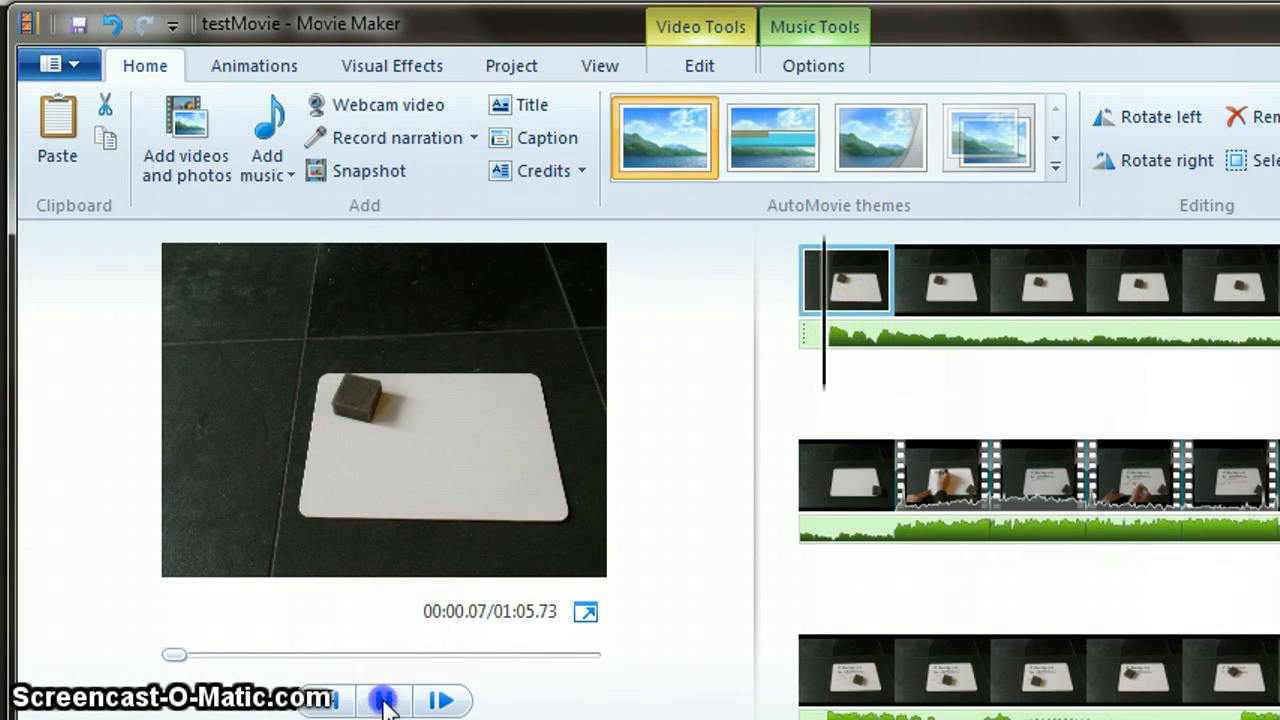
pyautogui.click(383, 700)
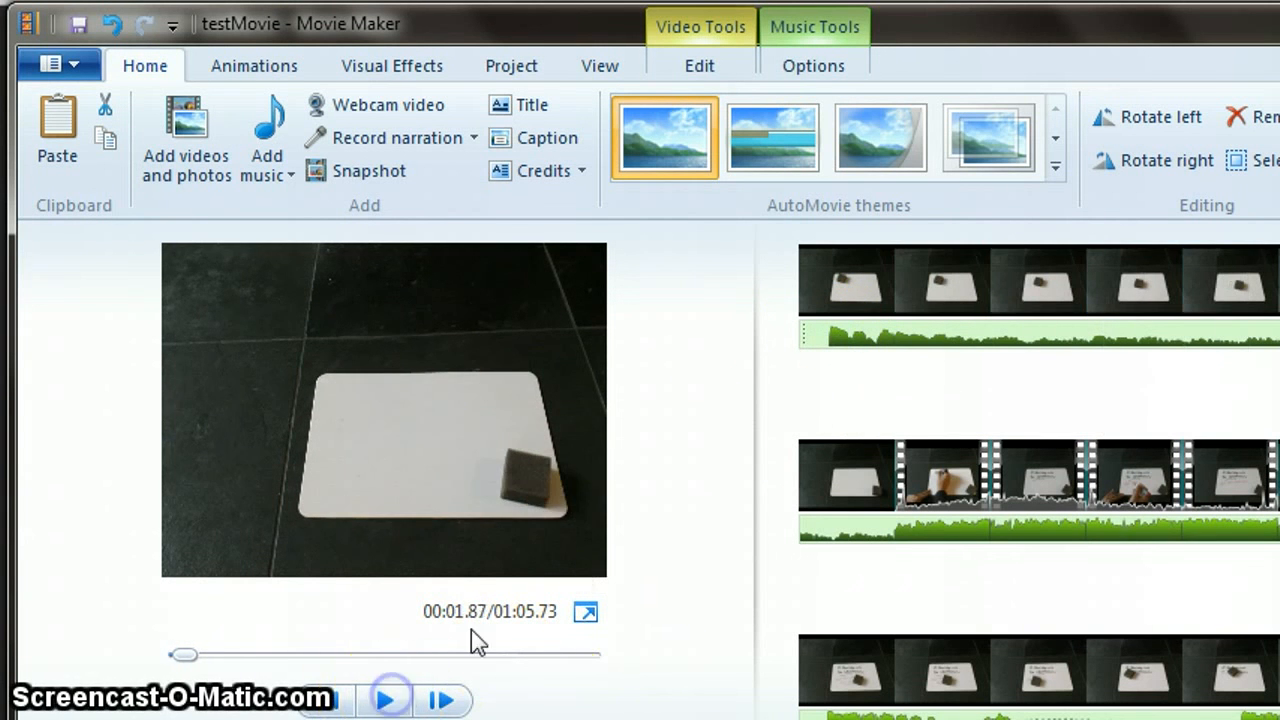
# - Select the music track and set both its fade in and fade out to Slow
pyautogui.click(808, 340)
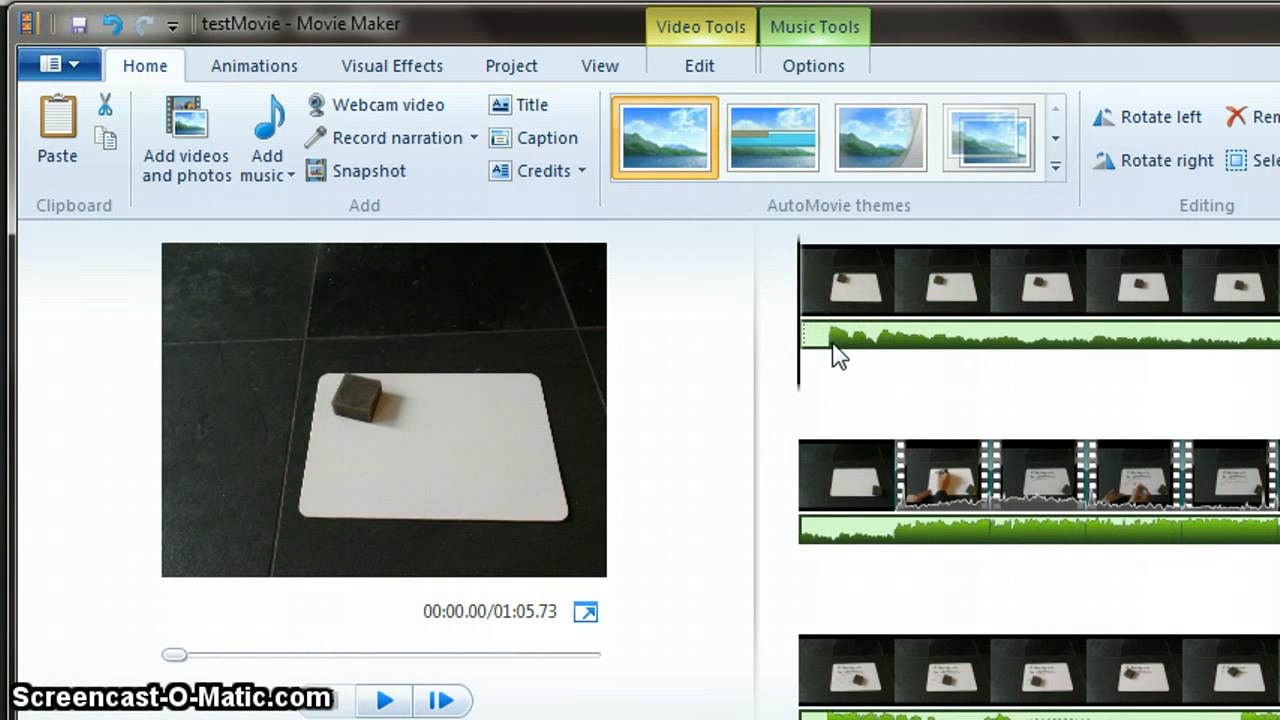
pyautogui.click(833, 355)
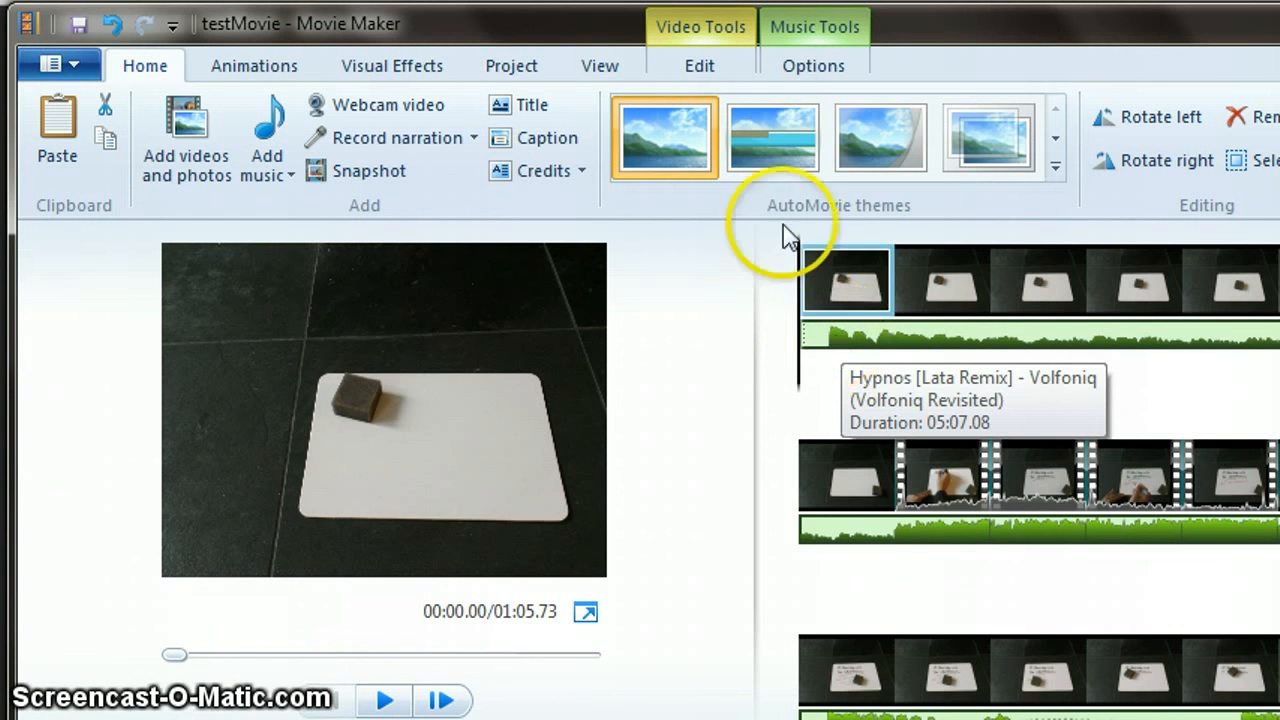
pyautogui.click(793, 33)
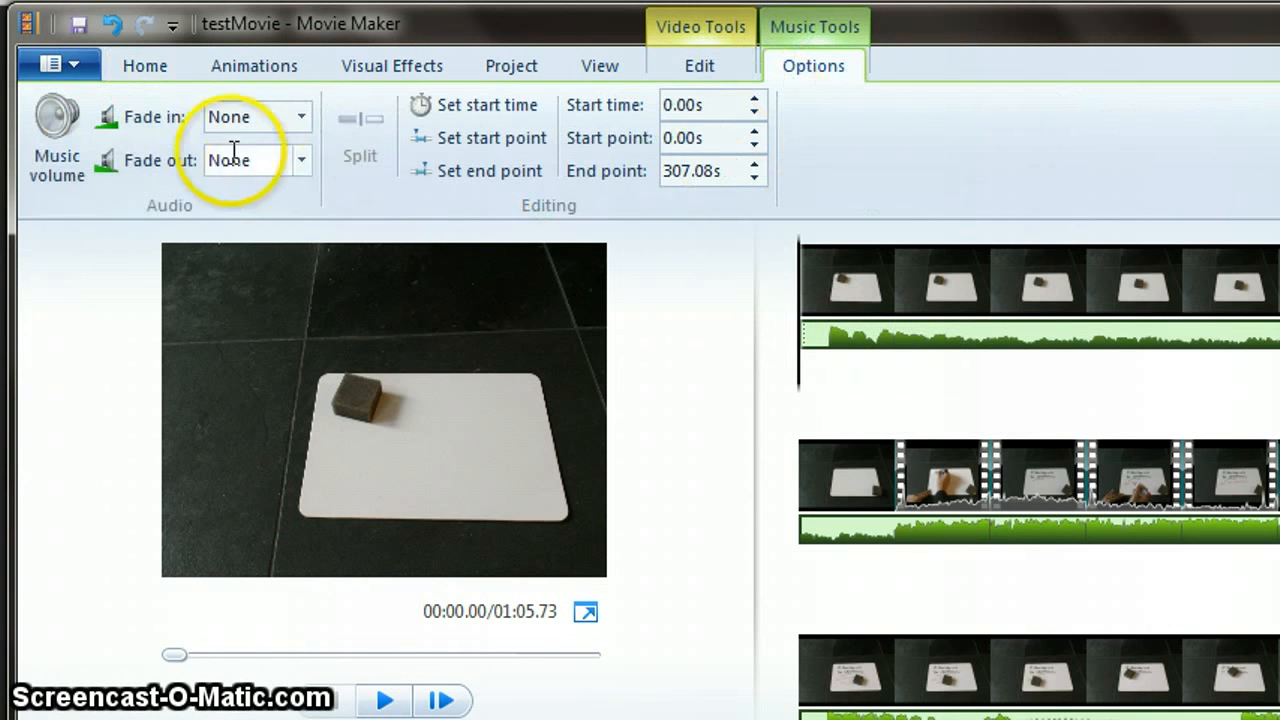
pyautogui.click(302, 118)
pyautogui.click(280, 177)
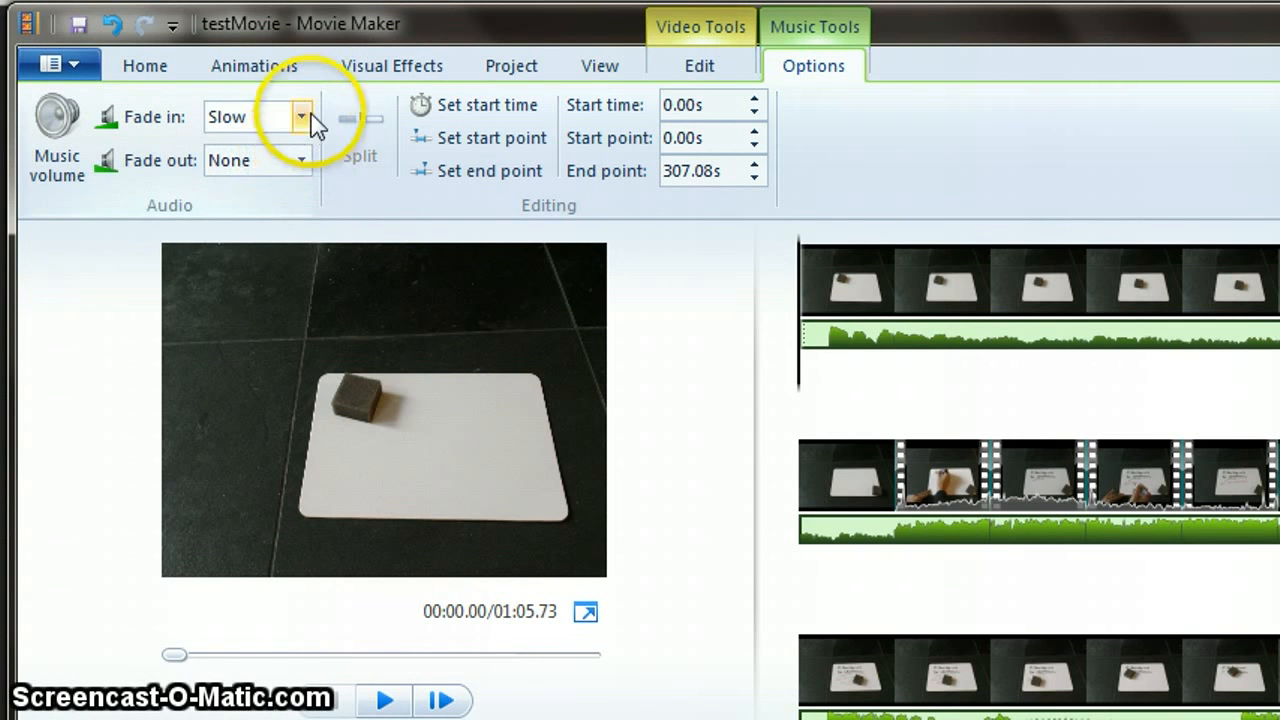
pyautogui.click(301, 168)
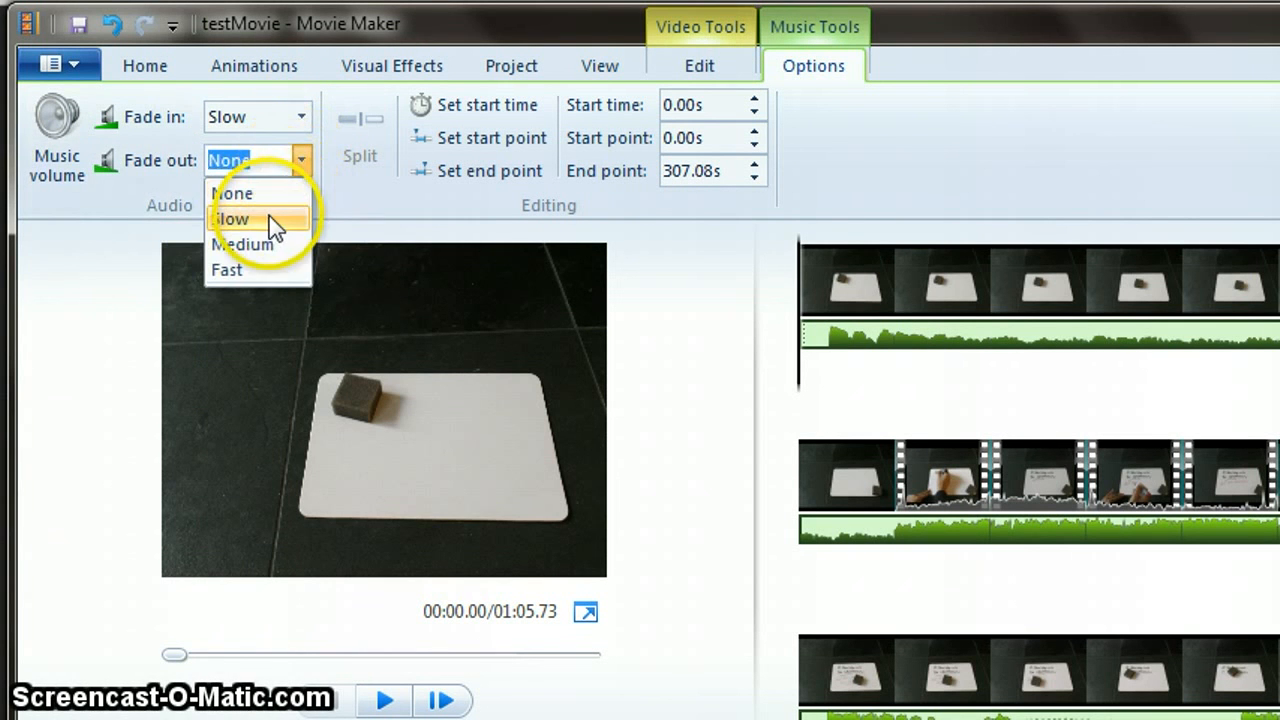
pyautogui.click(272, 221)
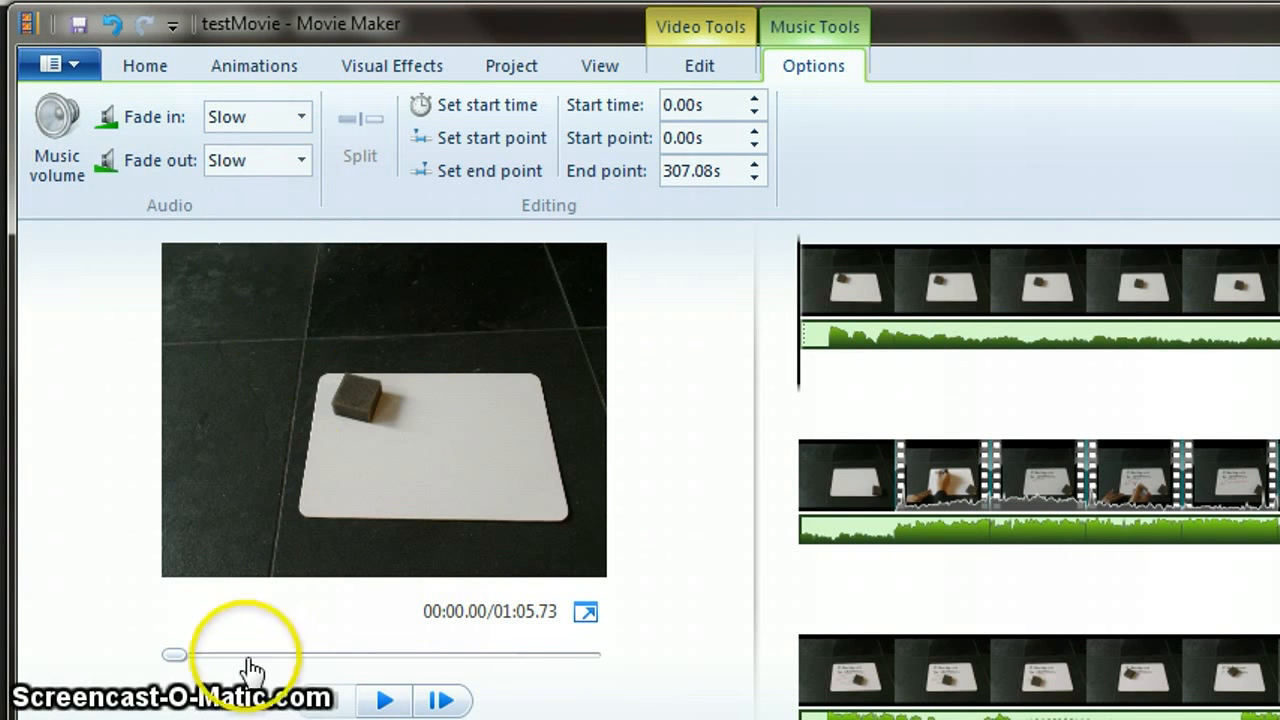
# - Play the movie preview from the beginning to hear the music fade in
pyautogui.click(383, 701)
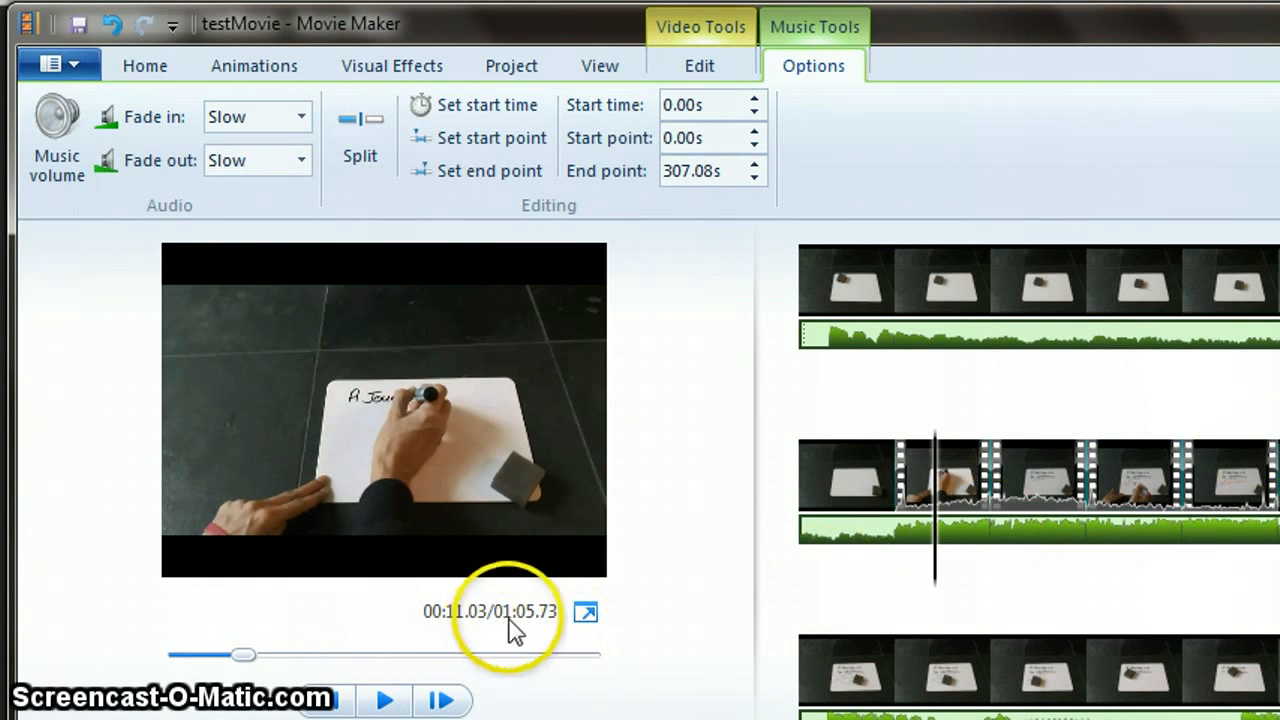
pyautogui.scroll(-5, 1038, 470)
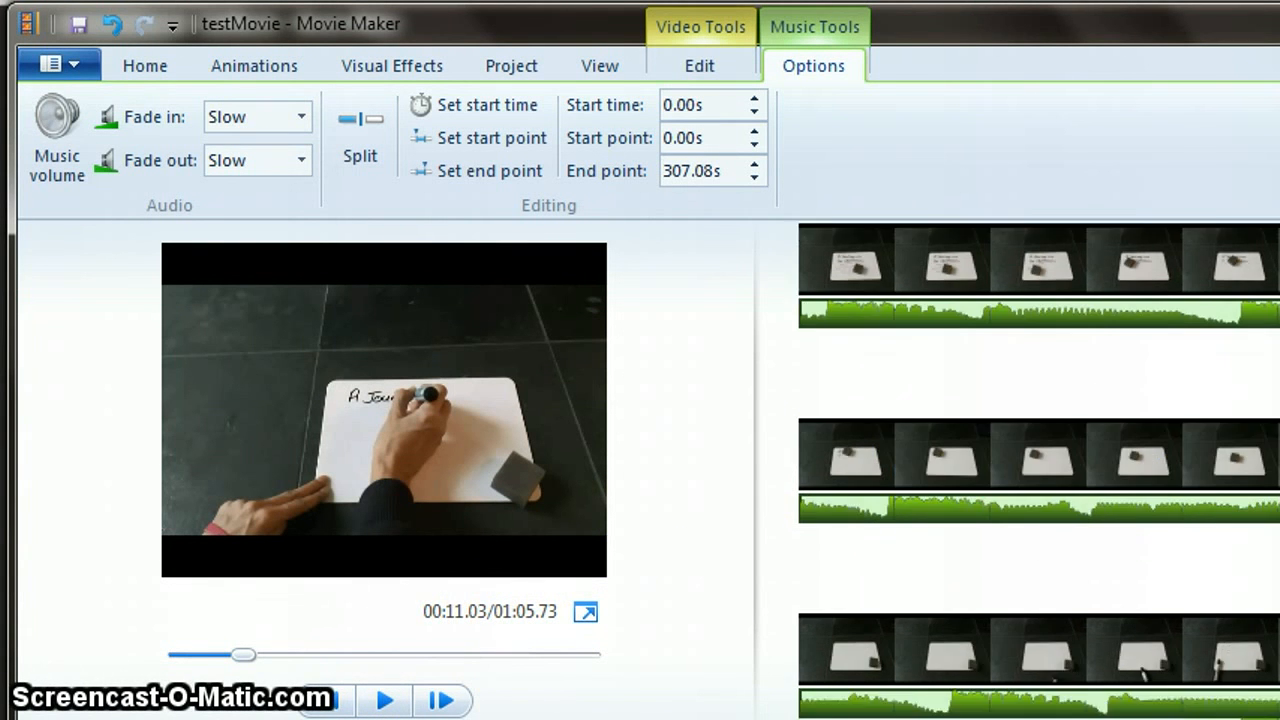
pyautogui.scroll(5, 1038, 470)
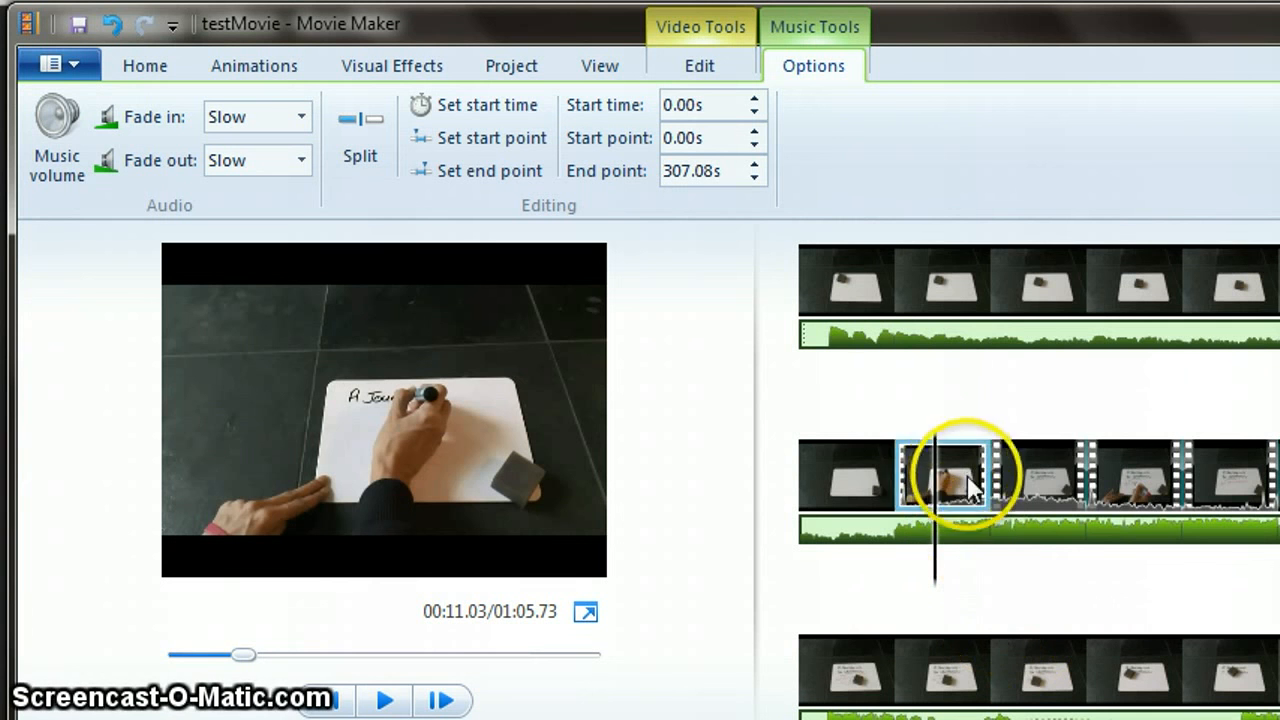